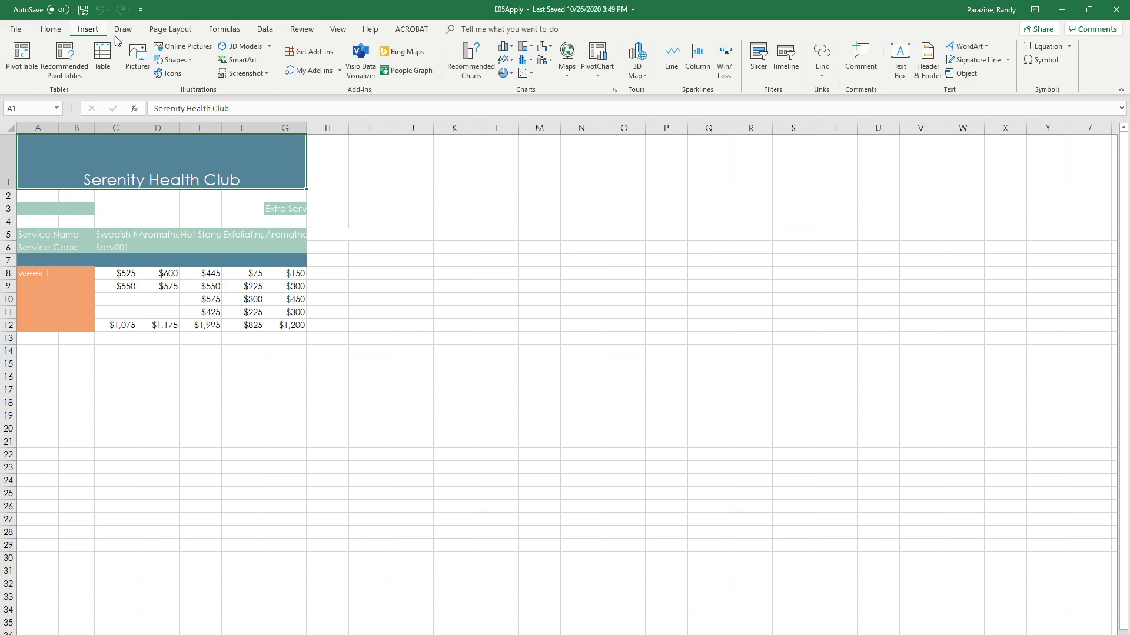
Step: Add a page header to the worksheet and enter the author's full name in its left section
{"action": "left_click", "coordinate": [928, 59]}
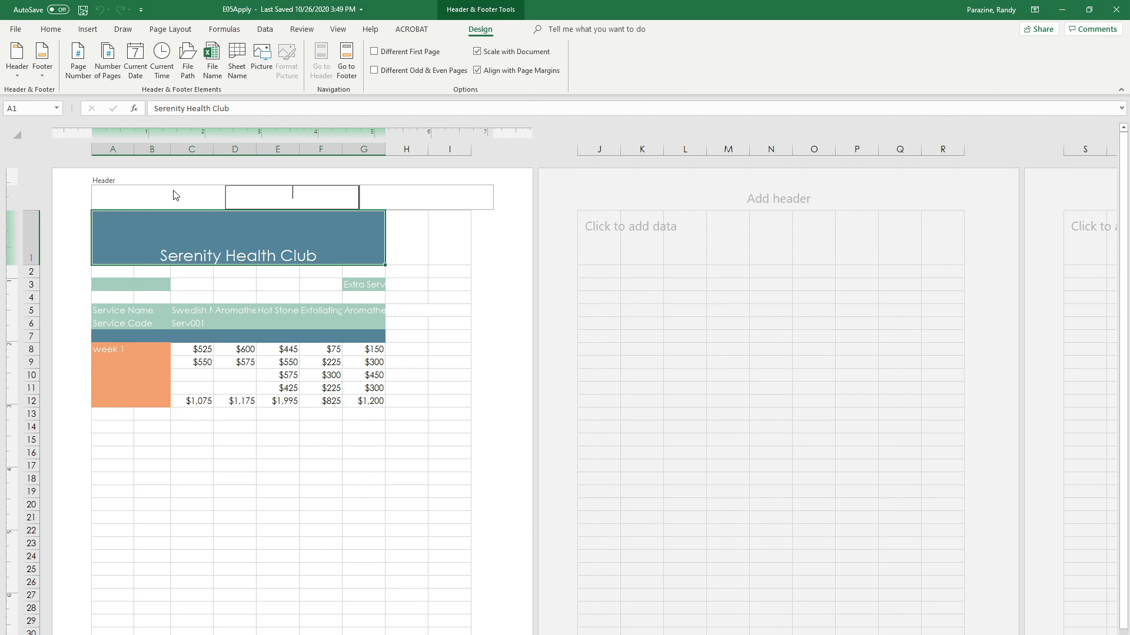
{"action": "left_click", "coordinate": [164, 195]}
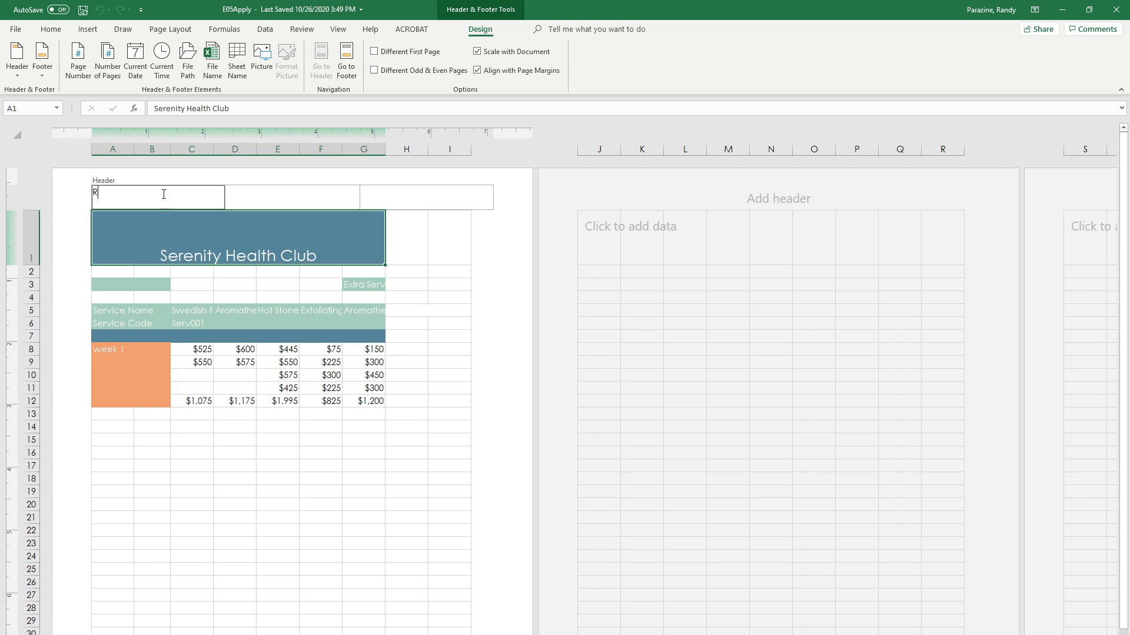
{"action": "type", "text": "Randy Parazine"}
Step: Insert the current date in the header's center section and the page number in its right section, and return to Normal view
{"action": "left_click", "coordinate": [296, 213]}
{"action": "left_click", "coordinate": [290, 199]}
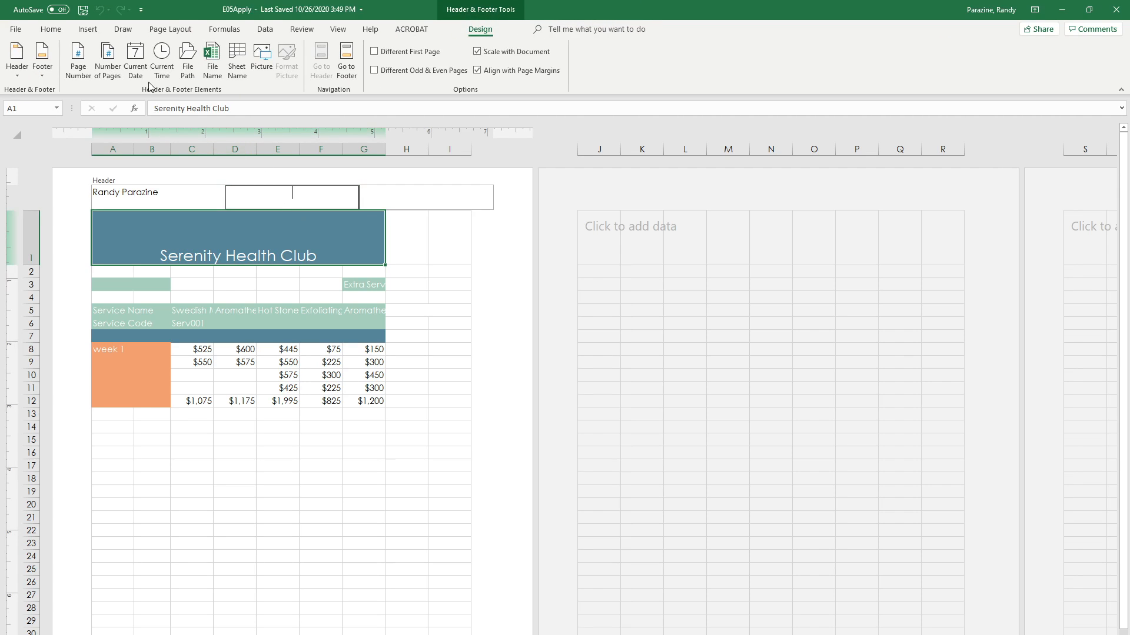
{"action": "left_click", "coordinate": [136, 59]}
{"action": "left_click", "coordinate": [410, 197]}
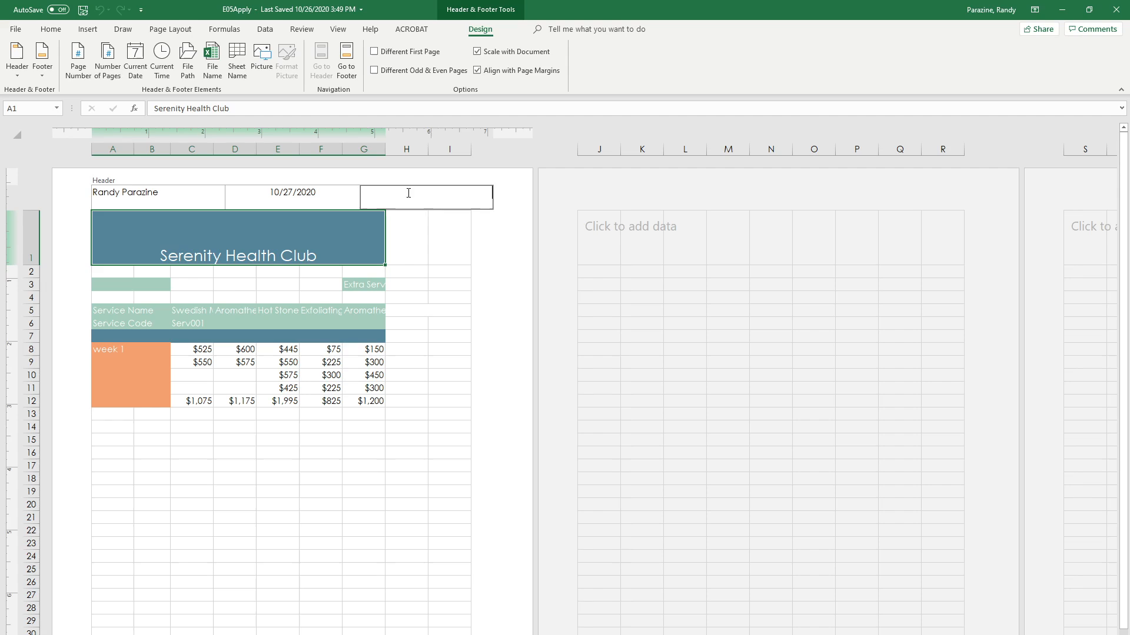
{"action": "left_click", "coordinate": [81, 59]}
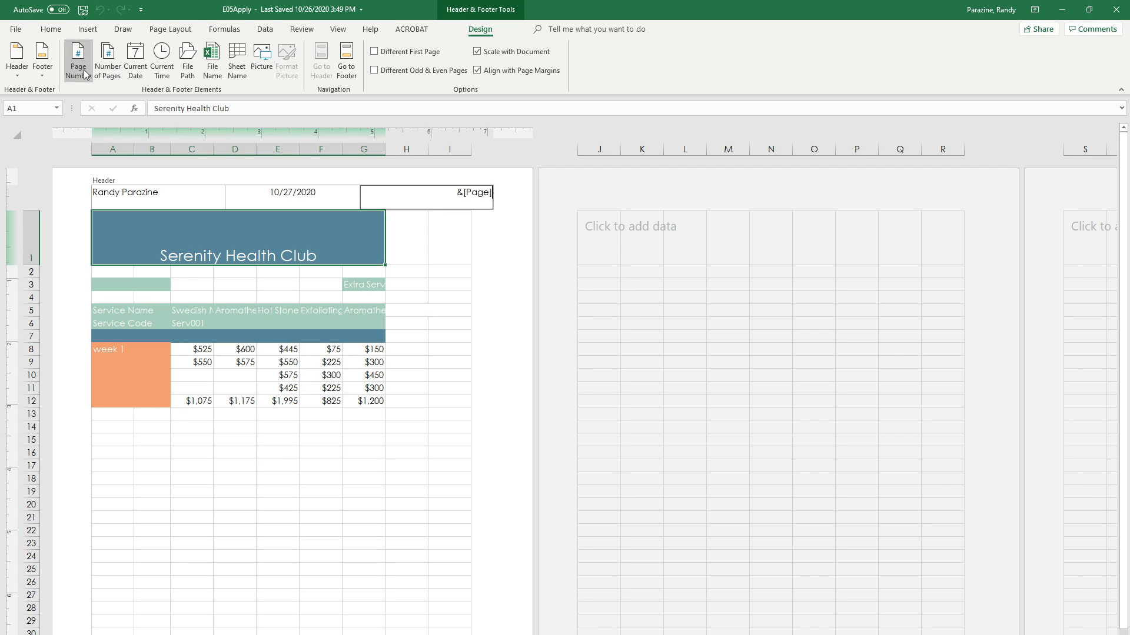
{"action": "key", "text": "Escape"}
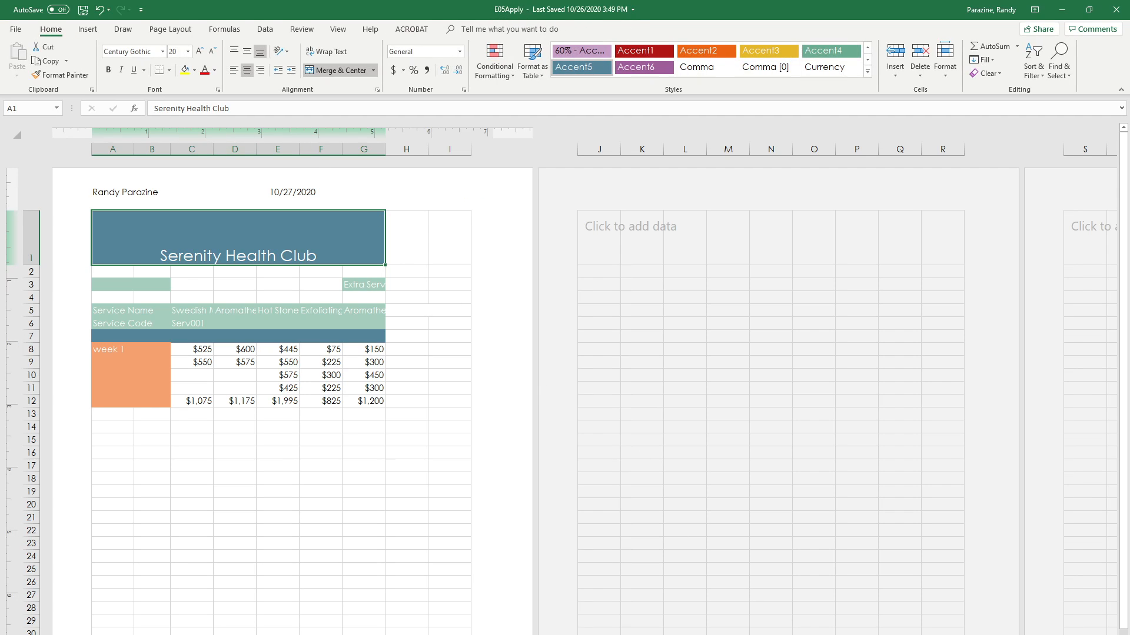
{"action": "left_click", "coordinate": [965, 634]}
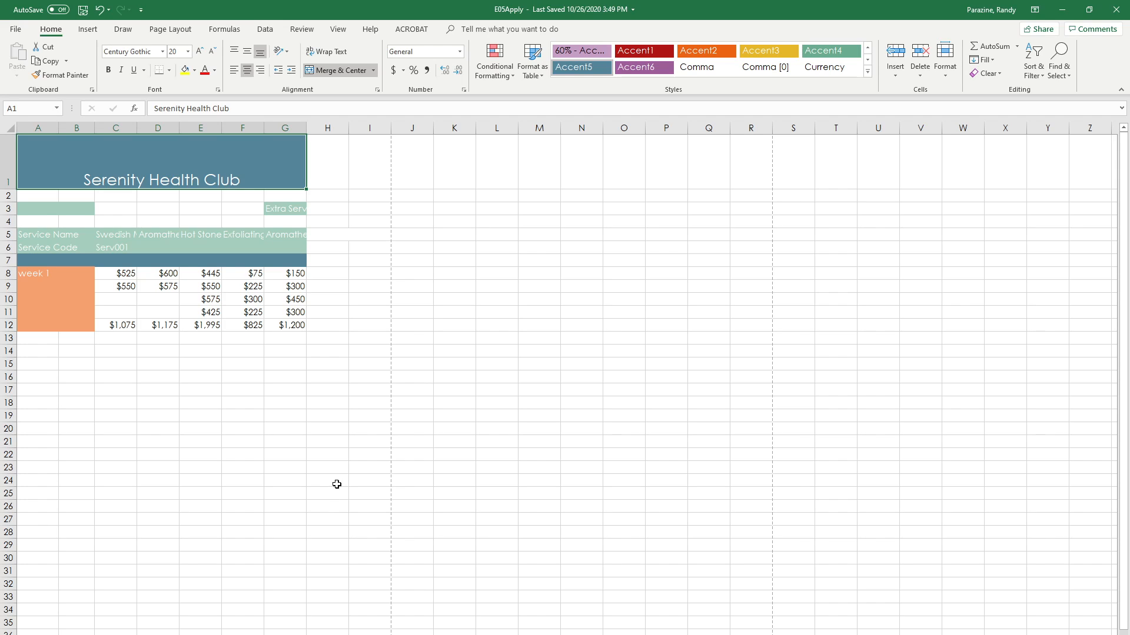
Step: Enter the date 7-6-20 in cell A3
{"action": "left_click", "coordinate": [37, 209]}
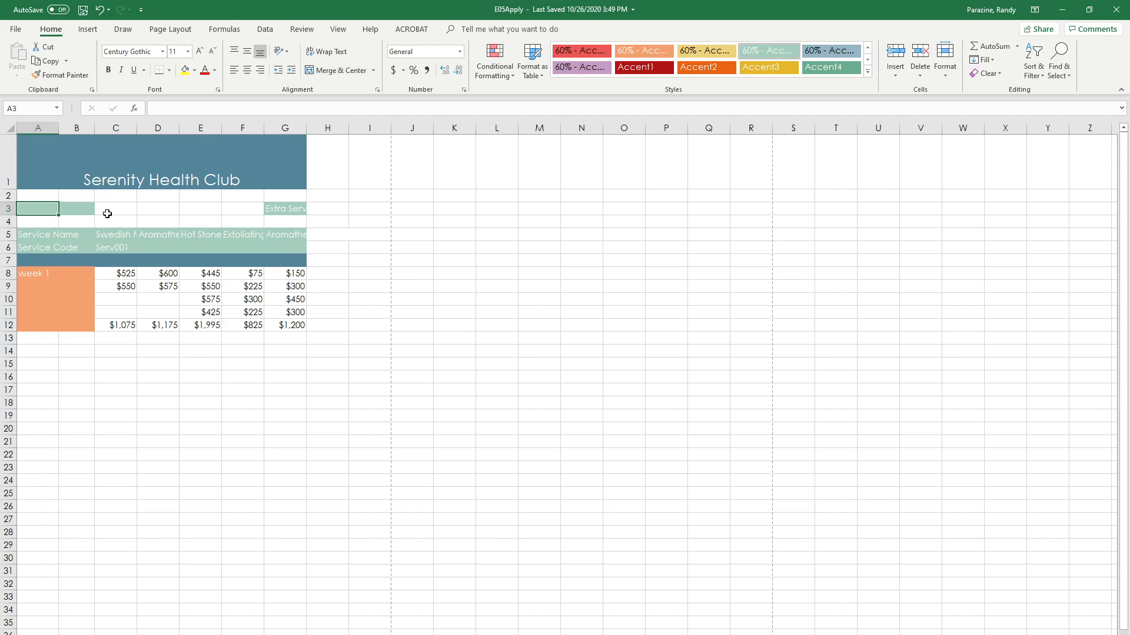
{"action": "type", "text": "7-6-20"}
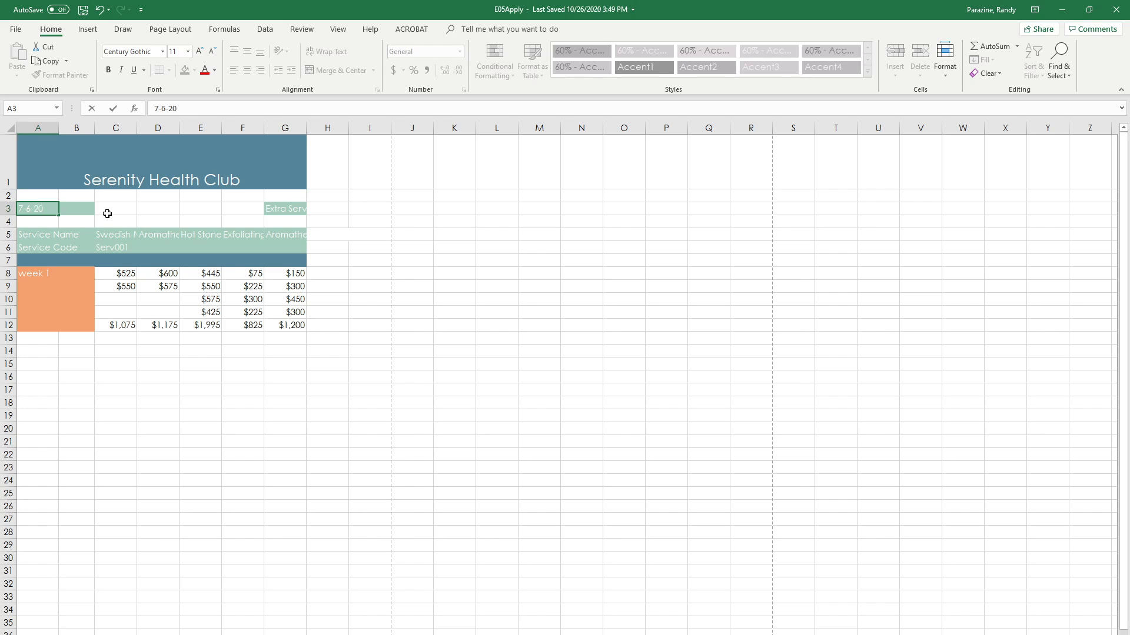
{"action": "key", "text": "Return"}
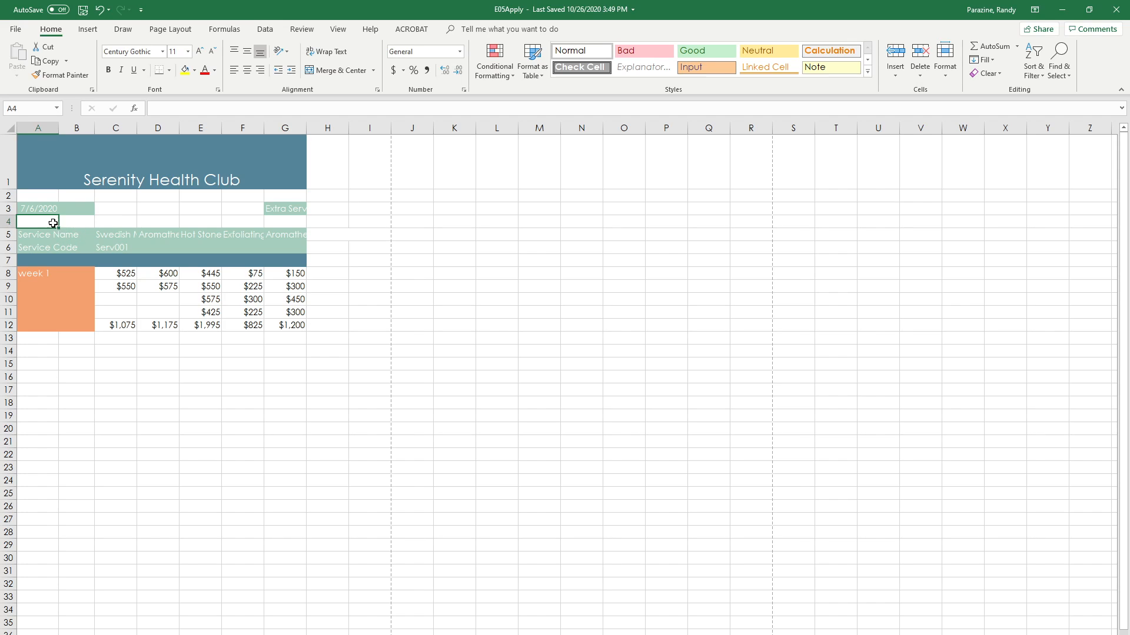
Step: Wrap the Extra Services Sold text in cell G3 and align it right
{"action": "left_click", "coordinate": [286, 207]}
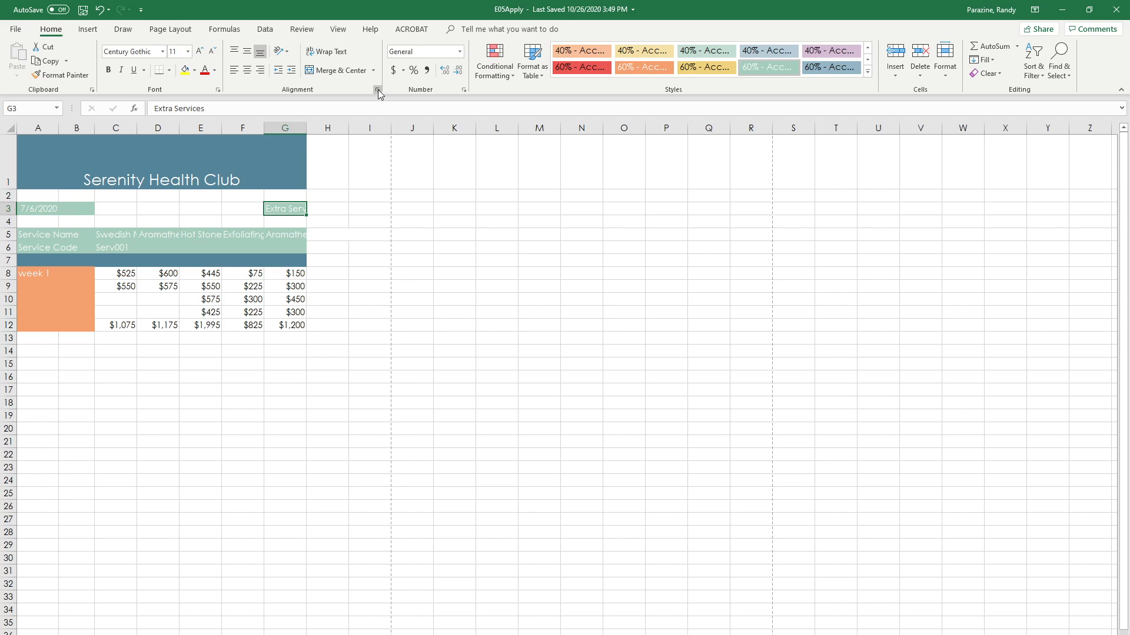
{"action": "left_click", "coordinate": [324, 53]}
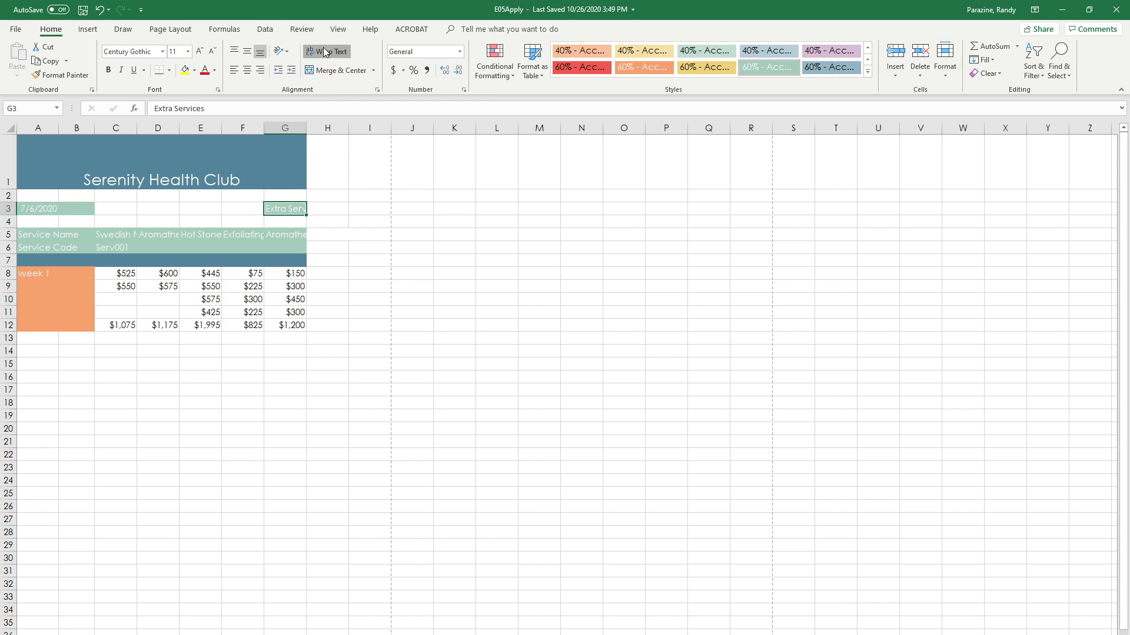
{"action": "left_click", "coordinate": [258, 70]}
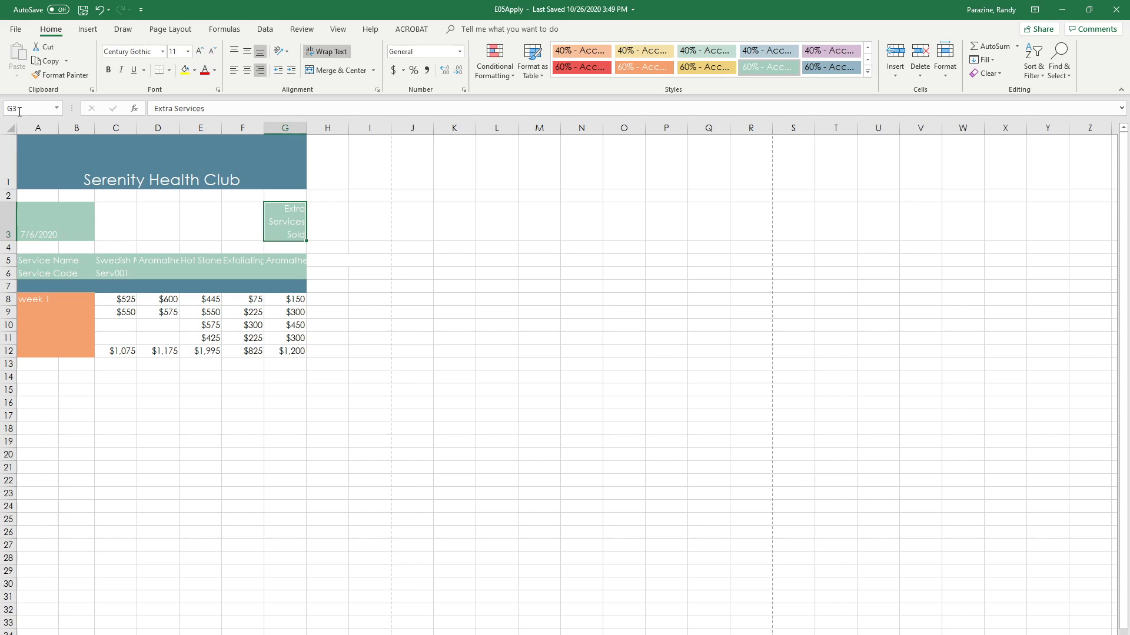
Step: Align the Serenity Health Club title in merged cell A1 to the top of the cell
{"action": "left_click", "coordinate": [31, 167]}
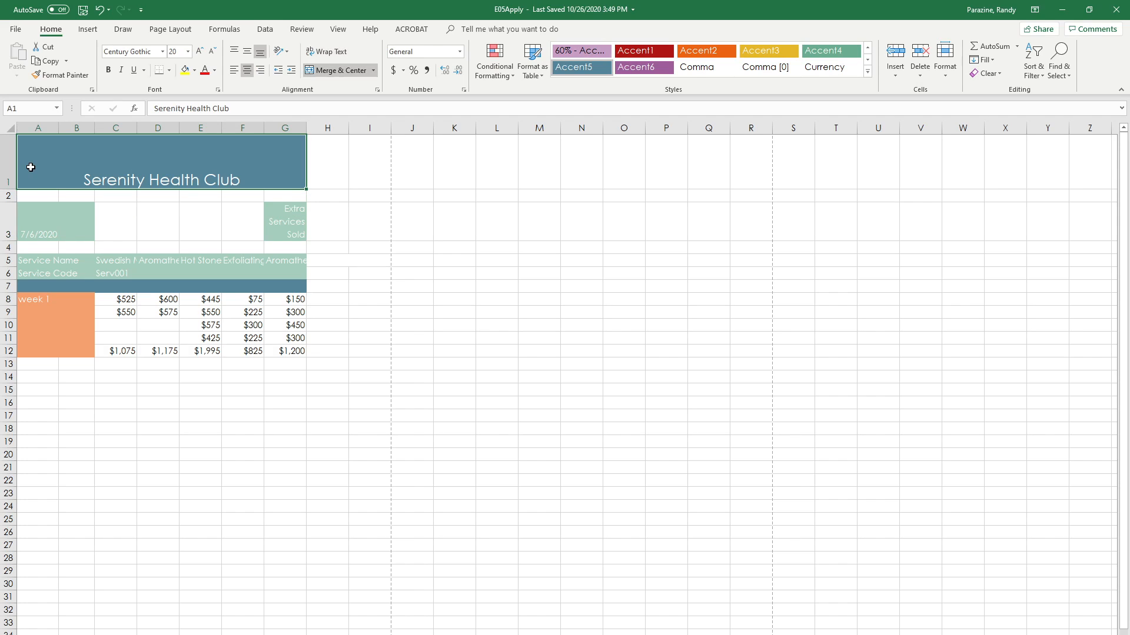
{"action": "left_click", "coordinate": [234, 53]}
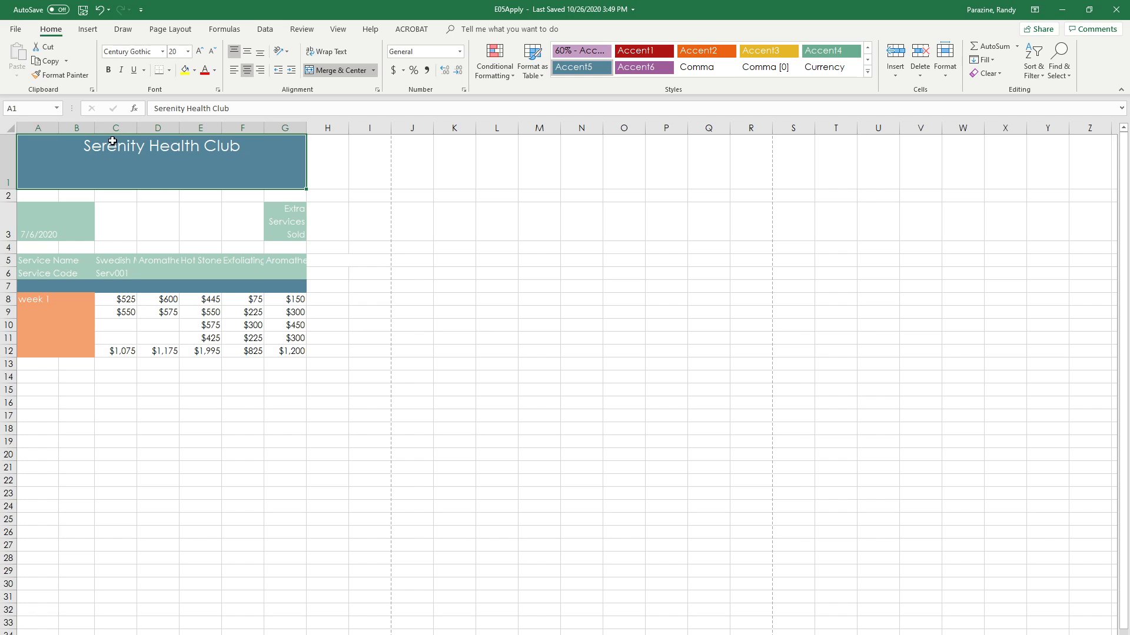
Step: Try AutoFit on the height of row 1 and undo the change
{"action": "left_click", "coordinate": [6, 168]}
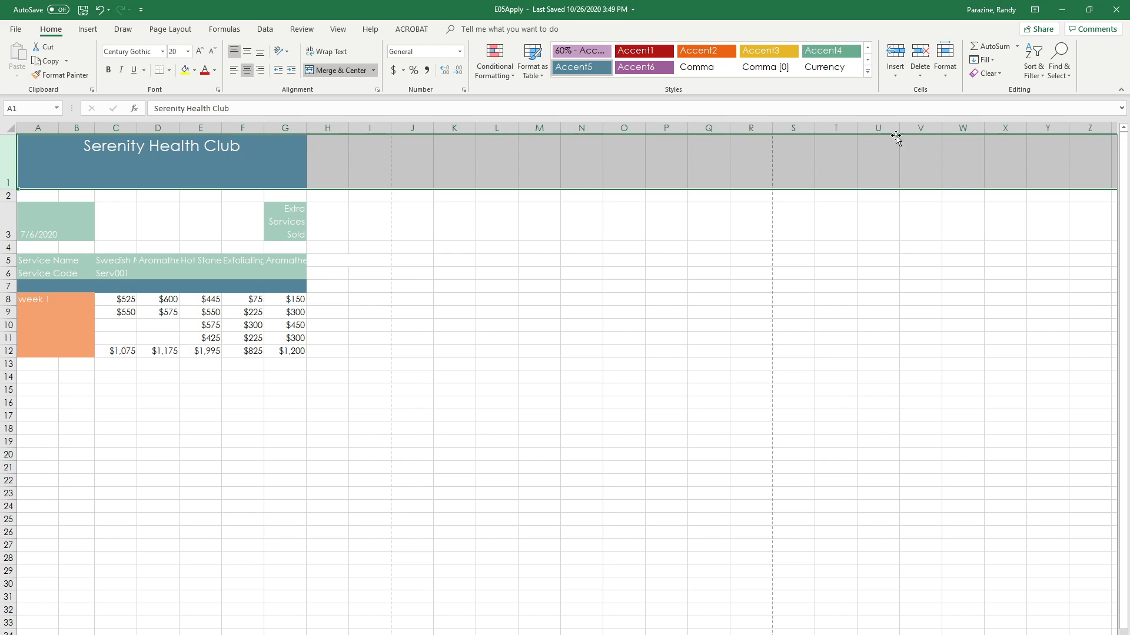
{"action": "left_click", "coordinate": [945, 74]}
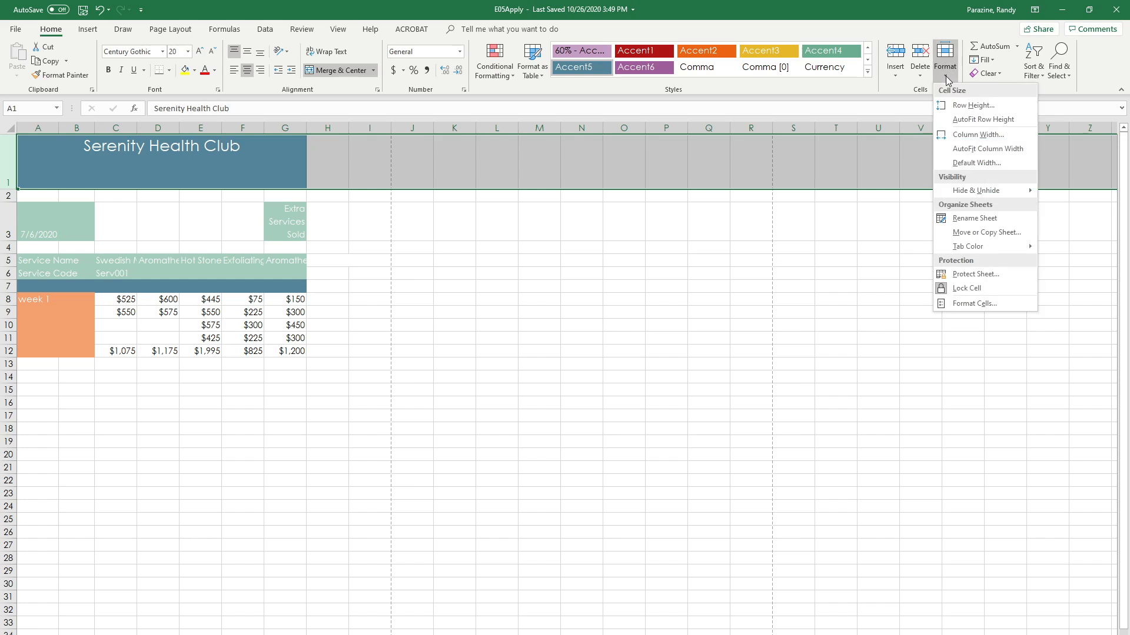
{"action": "left_click", "coordinate": [971, 119]}
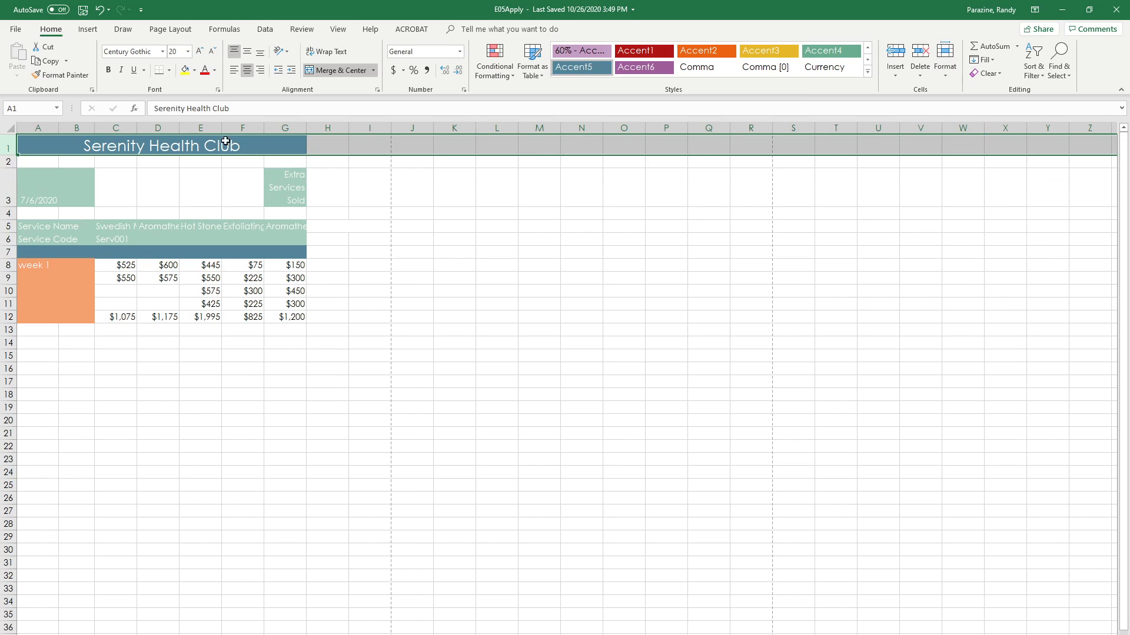
{"action": "left_click", "coordinate": [100, 10]}
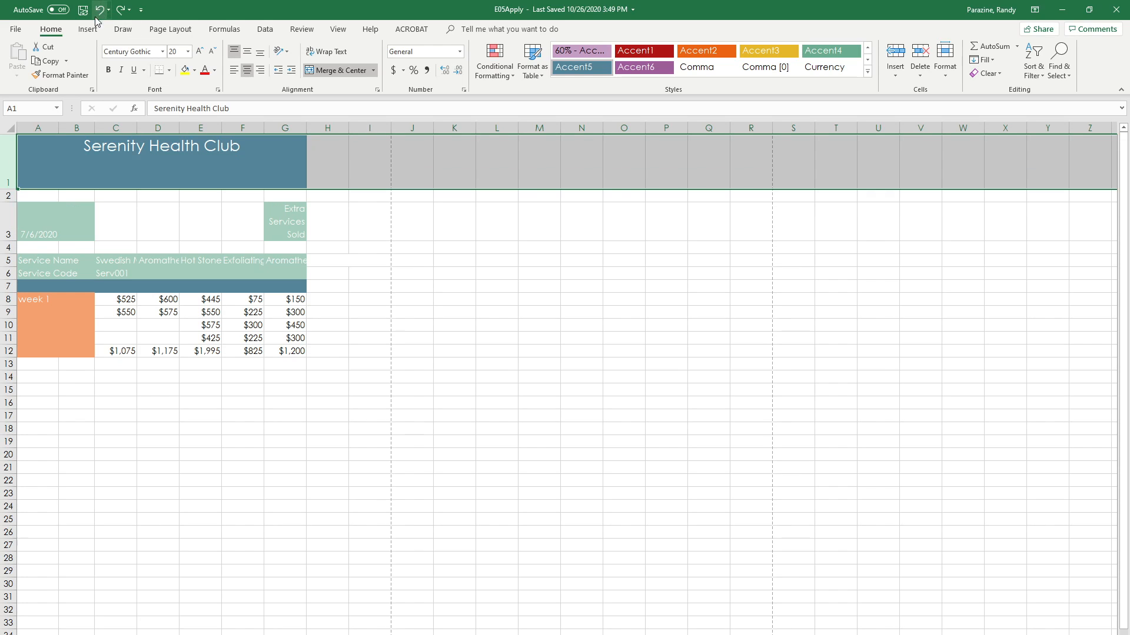
{"action": "left_click", "coordinate": [35, 196]}
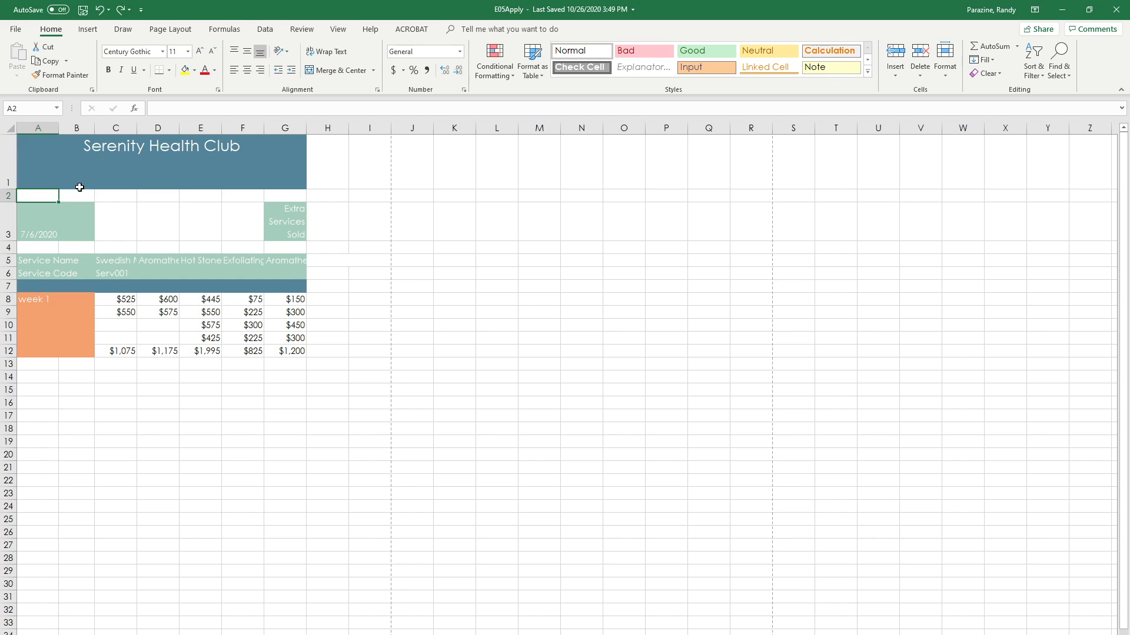
Step: AutoFit the height of row 1 to the title text
{"action": "left_click", "coordinate": [30, 169]}
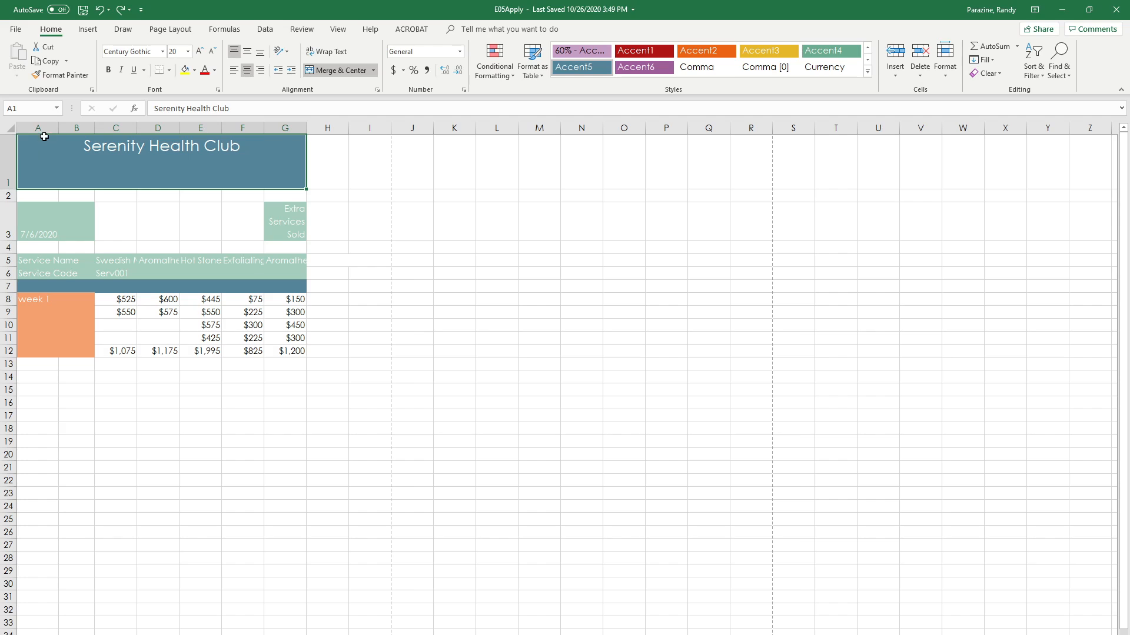
{"action": "double_click", "coordinate": [9, 187]}
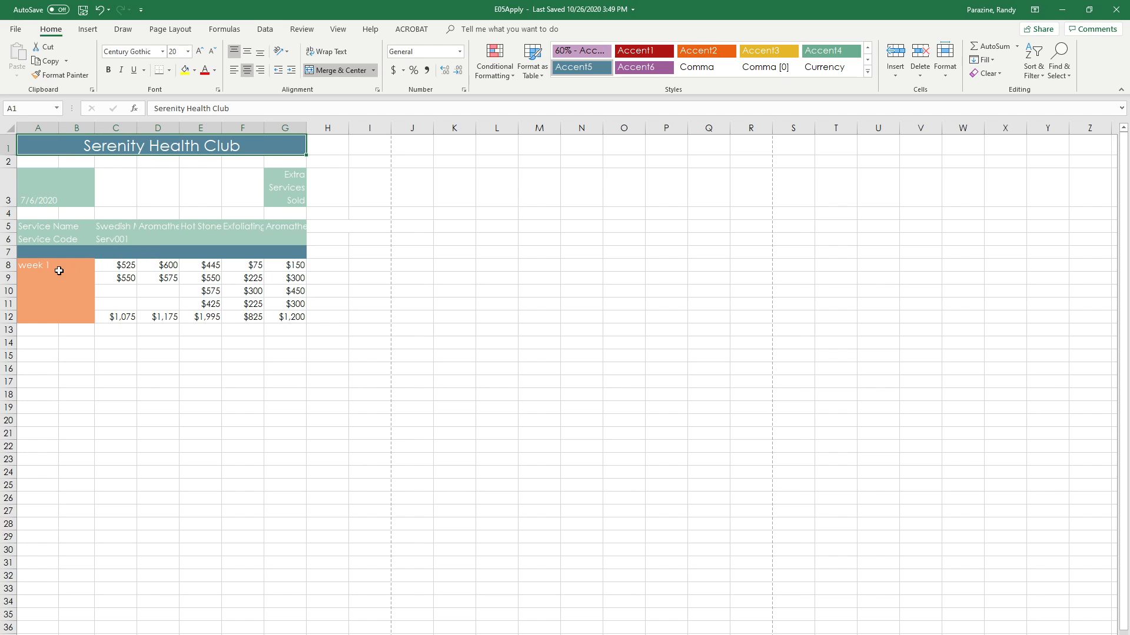
Step: Fill the service code series from C6 across to G6 and the week label series from A8 down to A11
{"action": "left_click", "coordinate": [115, 240]}
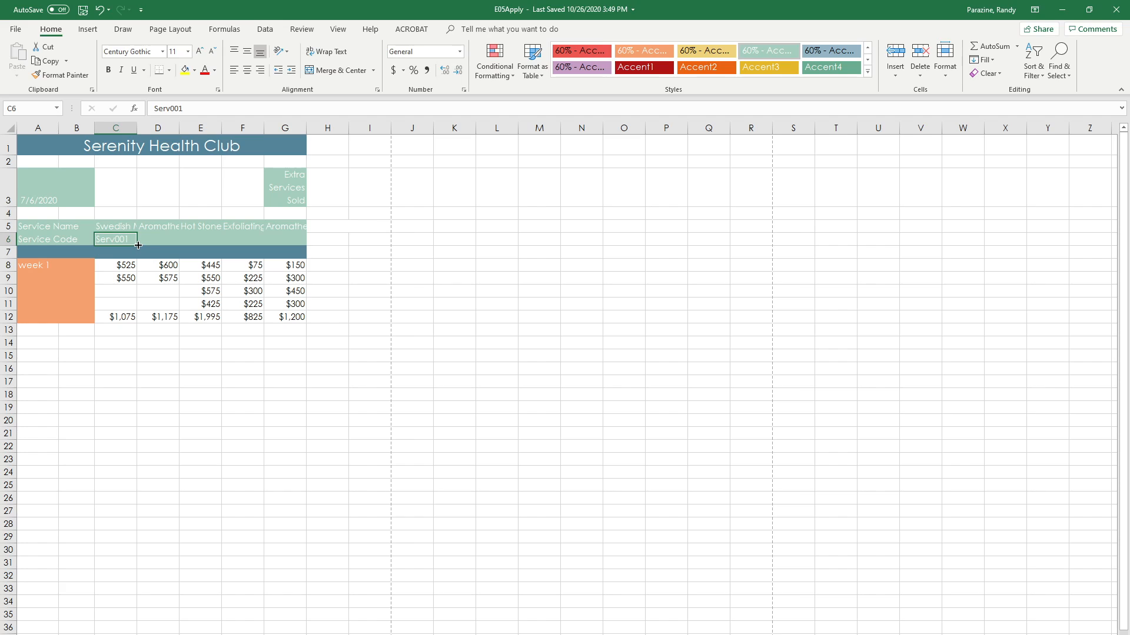
{"action": "left_click_drag", "start_coordinate": [137, 244], "coordinate": [292, 239]}
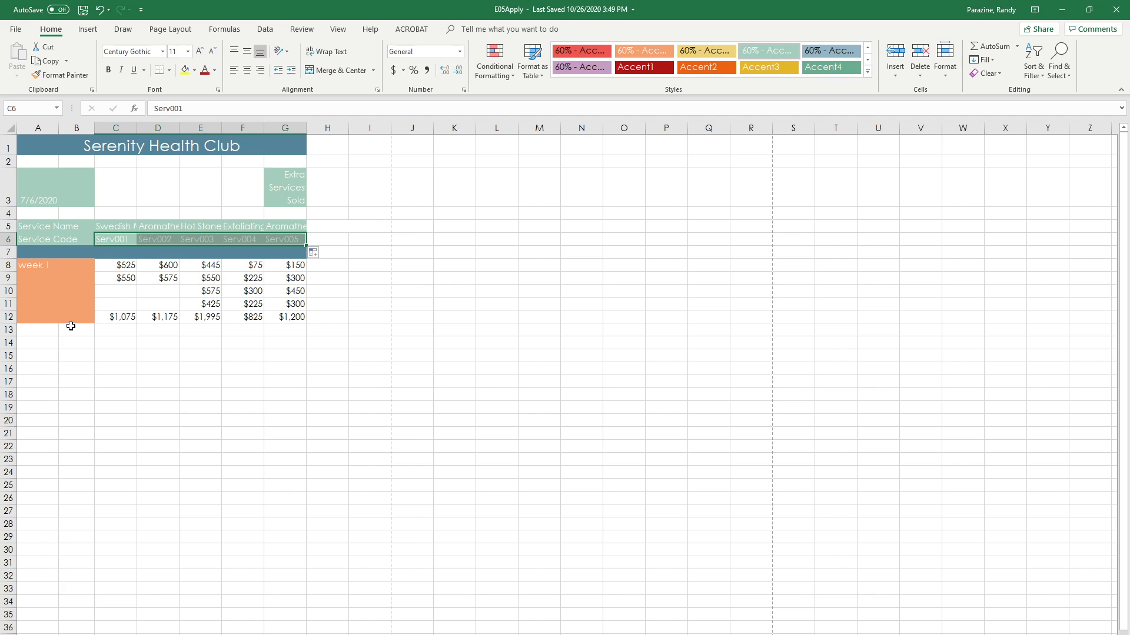
{"action": "left_click", "coordinate": [31, 266]}
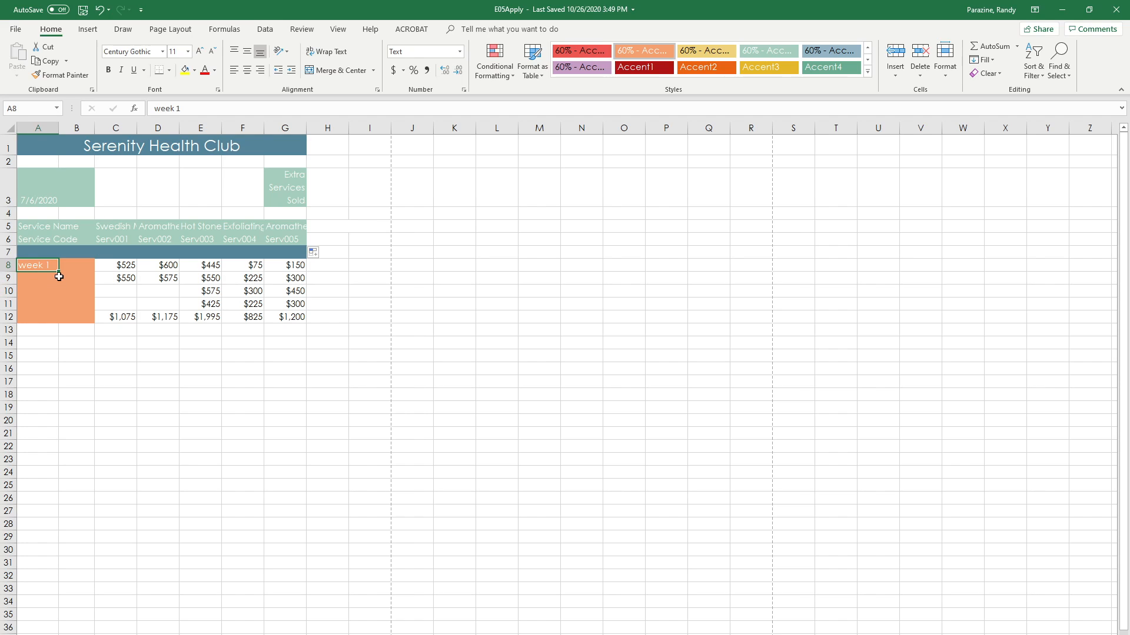
{"action": "left_click_drag", "start_coordinate": [58, 271], "coordinate": [55, 305]}
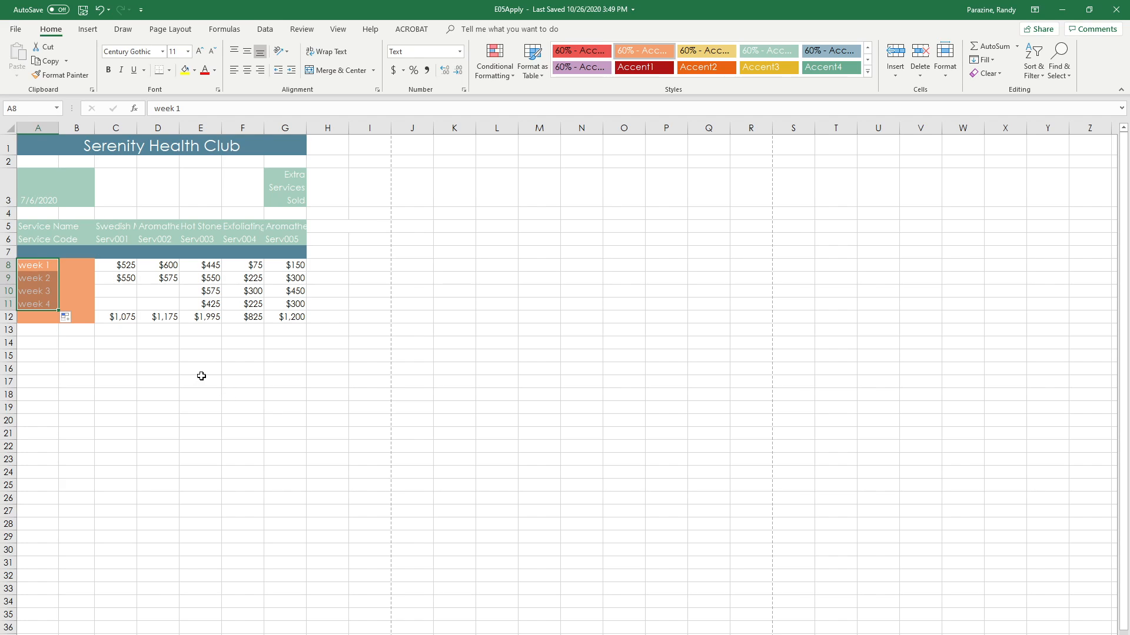
Step: Extend the number series in C8:C9 down through cell C11
{"action": "left_click", "coordinate": [120, 264]}
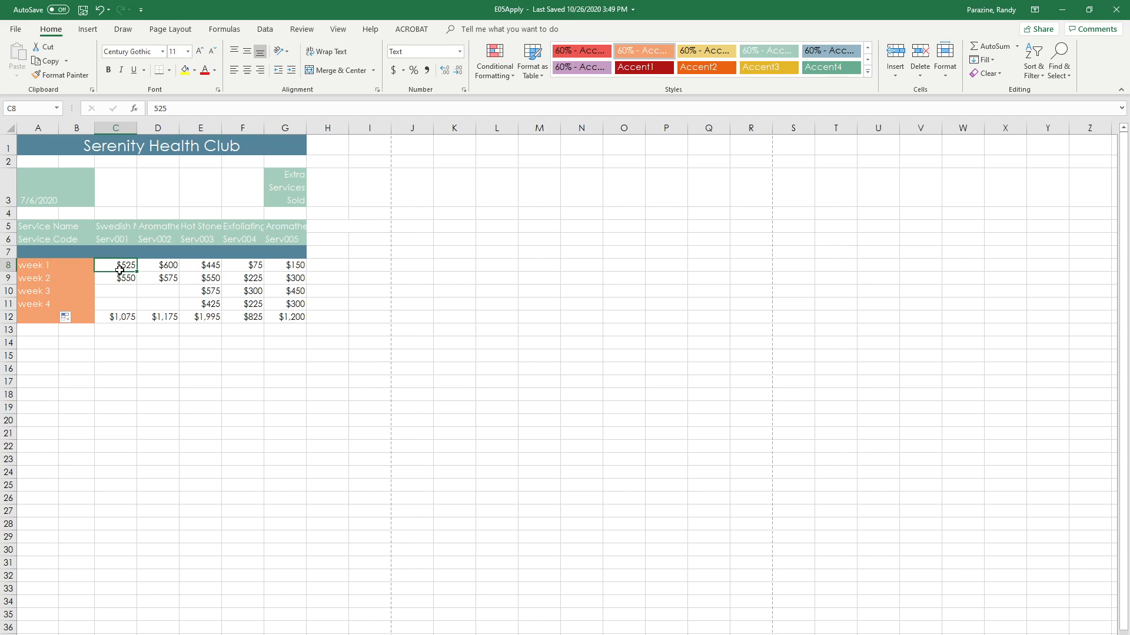
{"action": "left_click_drag", "start_coordinate": [120, 264], "coordinate": [121, 277]}
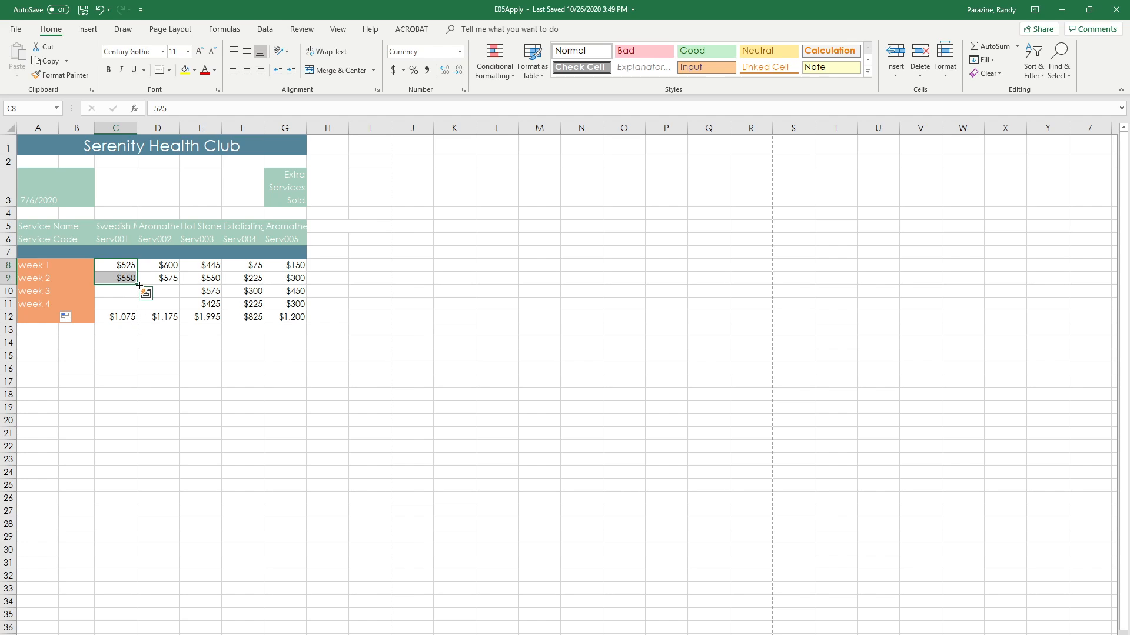
{"action": "left_click_drag", "start_coordinate": [139, 285], "coordinate": [139, 310]}
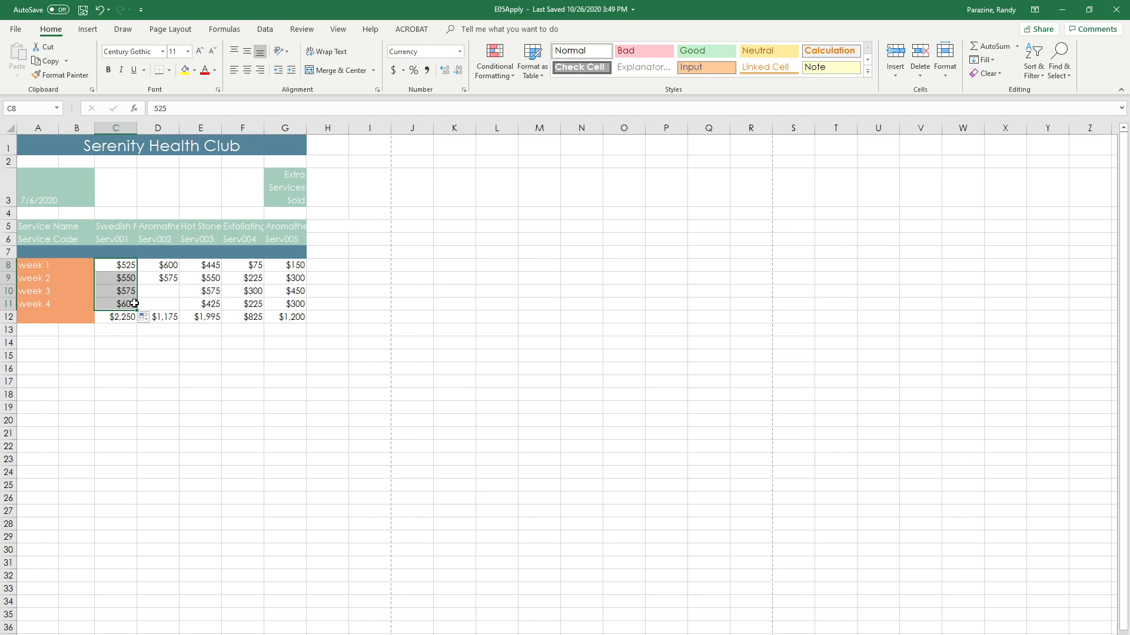
Step: Enter Week 1 in B8 and Week 2 in B9, and fill the series down through B11
{"action": "left_click", "coordinate": [68, 266]}
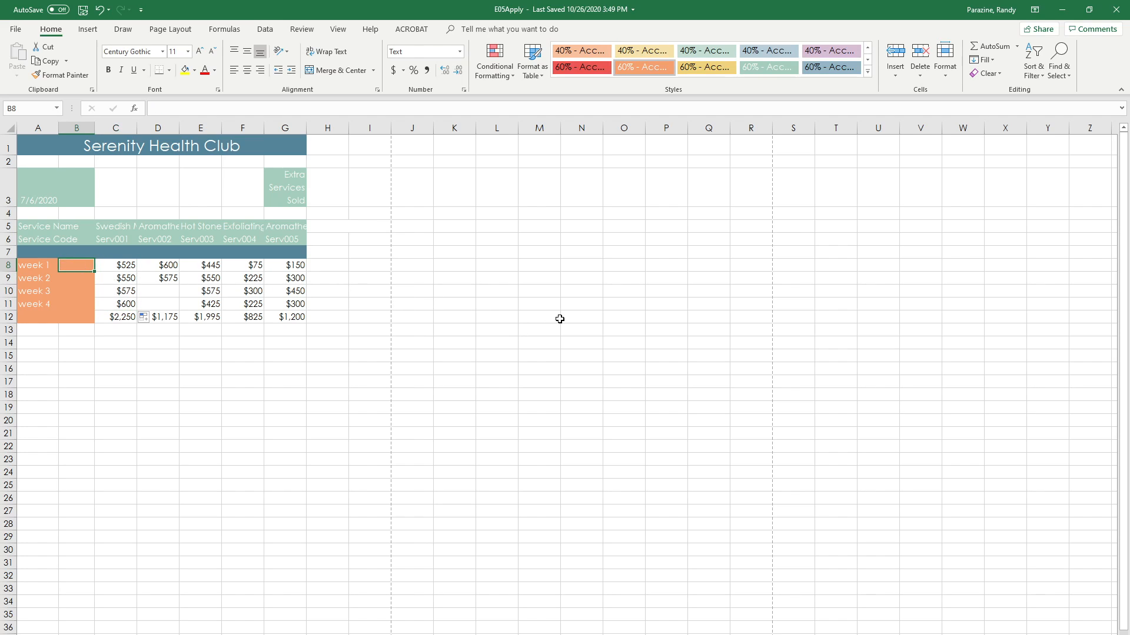
{"action": "type", "text": "Wee"}
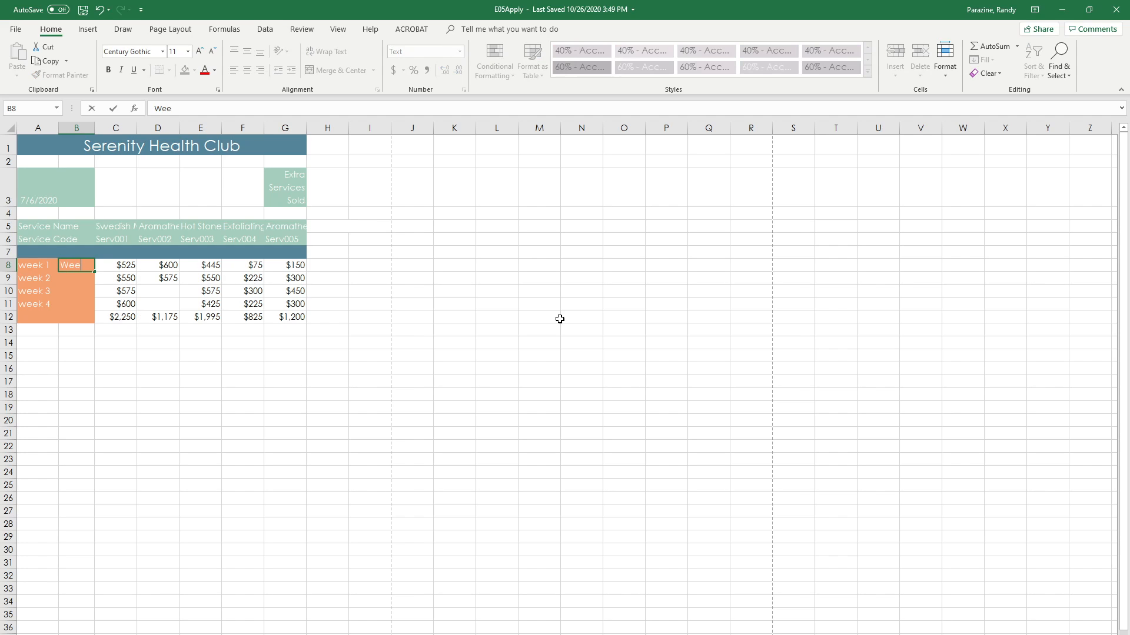
{"action": "type", "text": "k 1"}
{"action": "key", "text": "Return"}
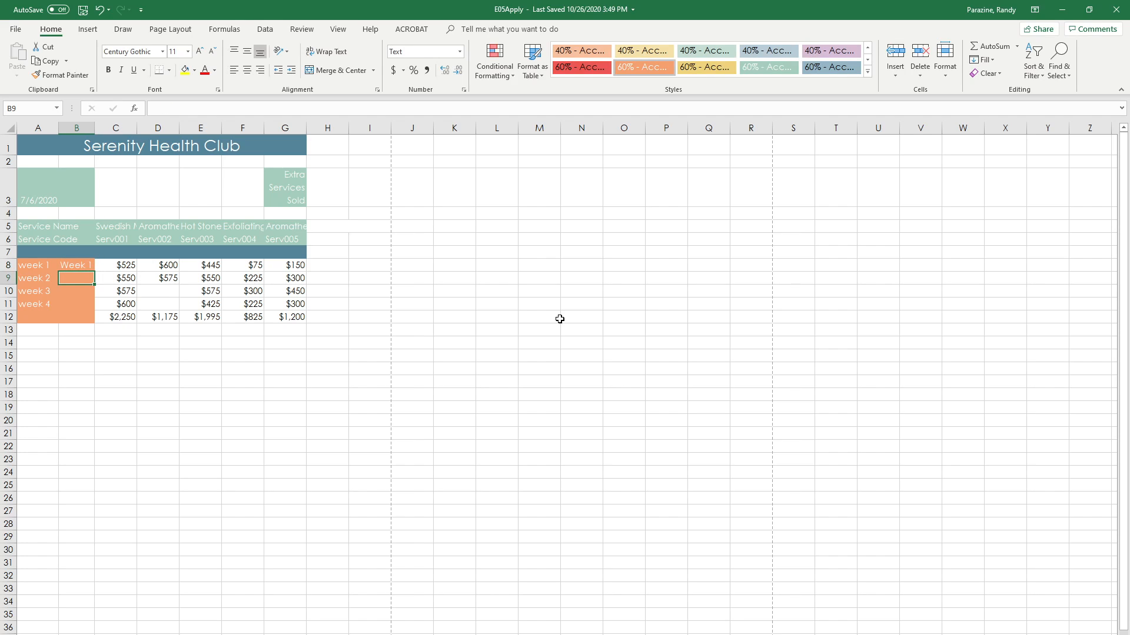
{"action": "type", "text": "We"}
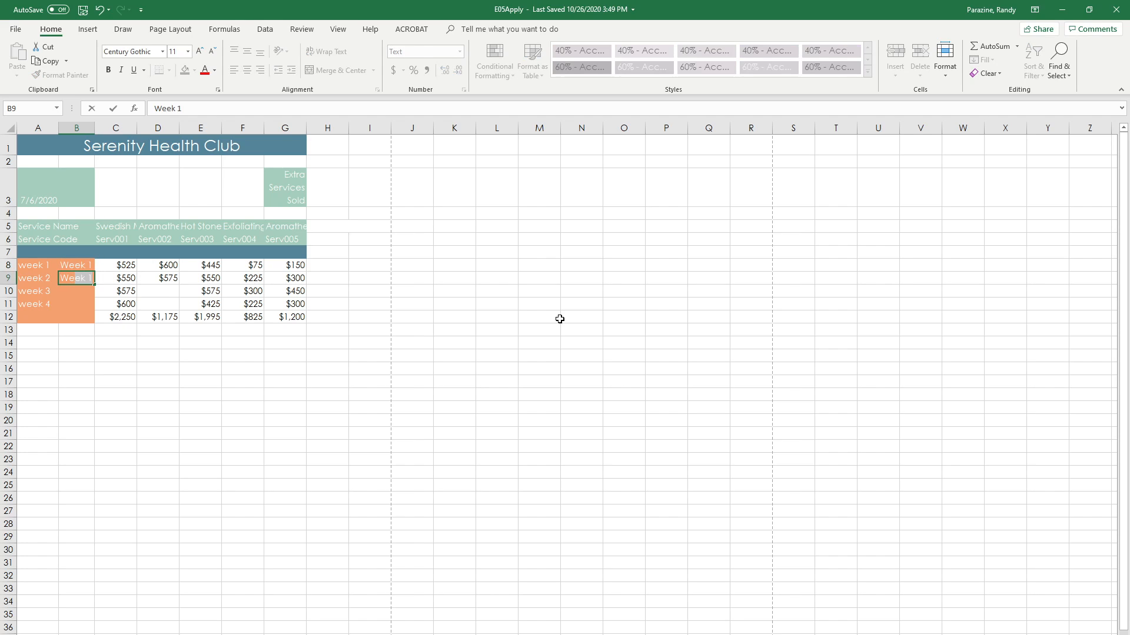
{"action": "type", "text": "ek 2"}
{"action": "left_click_drag", "start_coordinate": [94, 289], "coordinate": [93, 310]}
{"action": "left_click", "coordinate": [70, 282]}
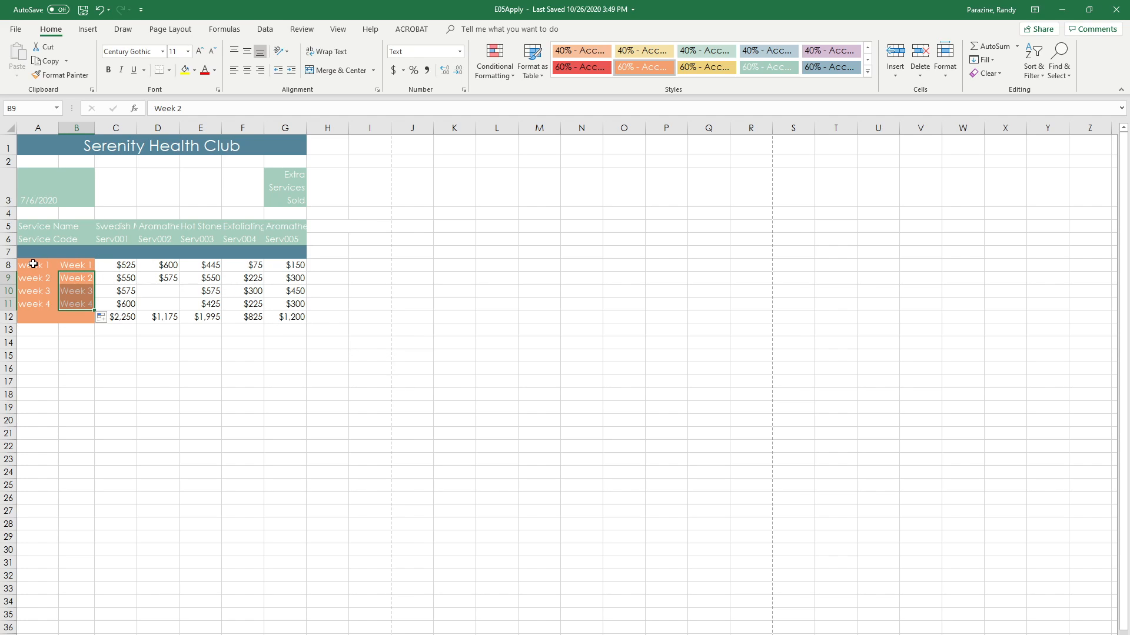
Step: Clear the contents of the duplicate week labels in A8:A11 while keeping the cell formatting
{"action": "left_click_drag", "start_coordinate": [30, 265], "coordinate": [31, 304]}
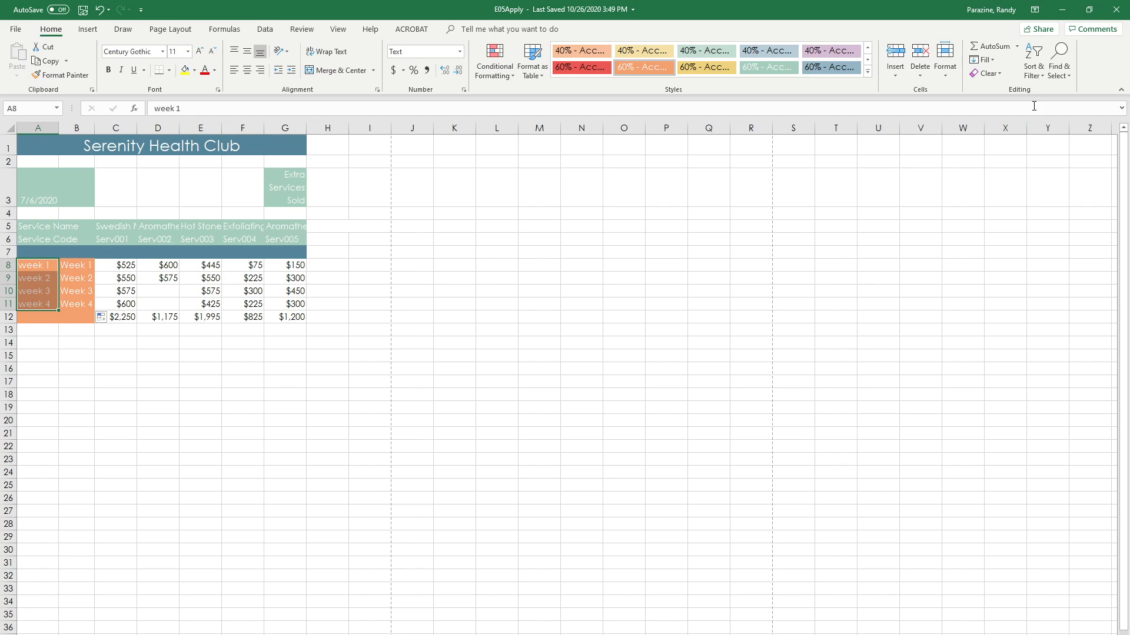
{"action": "left_click", "coordinate": [1000, 74]}
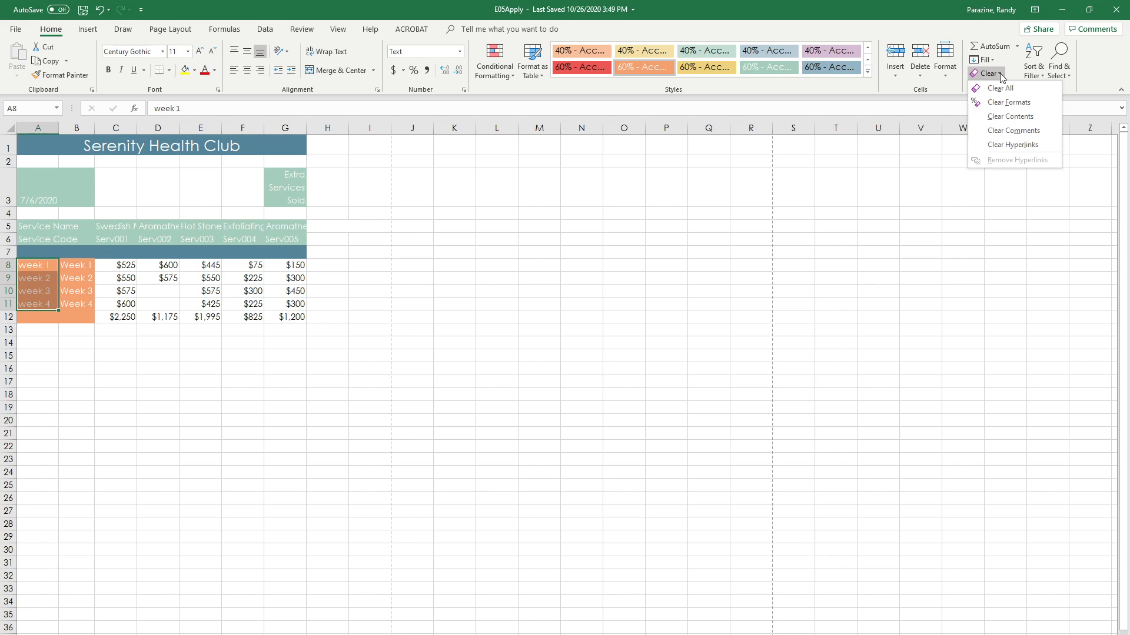
{"action": "left_click", "coordinate": [1009, 117]}
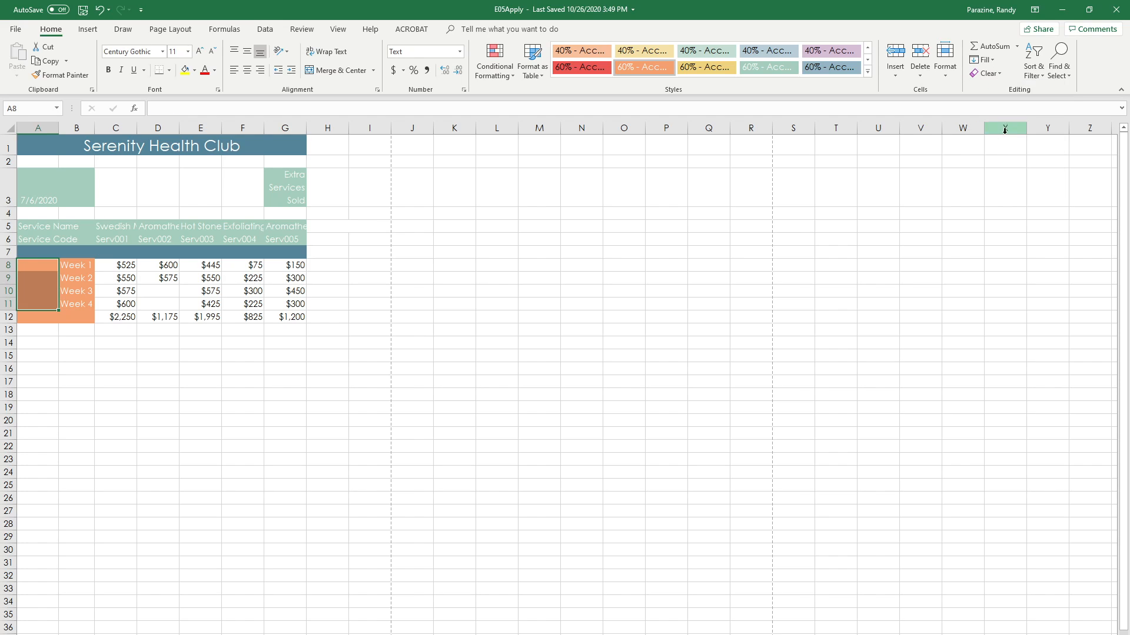
{"action": "left_click", "coordinate": [98, 9]}
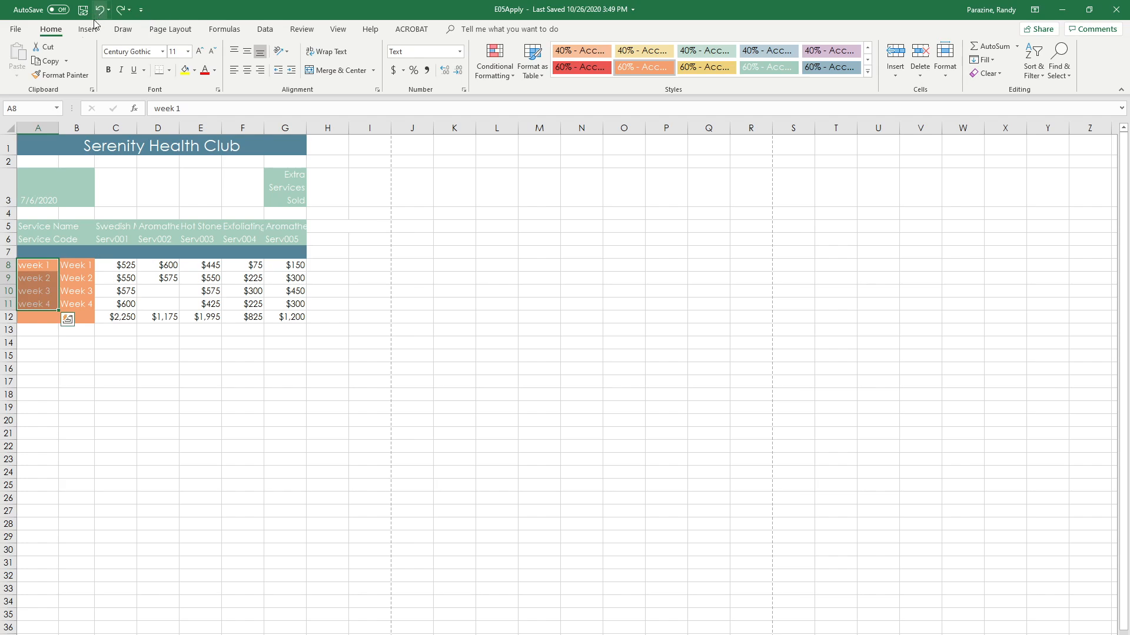
{"action": "right_click", "coordinate": [39, 280]}
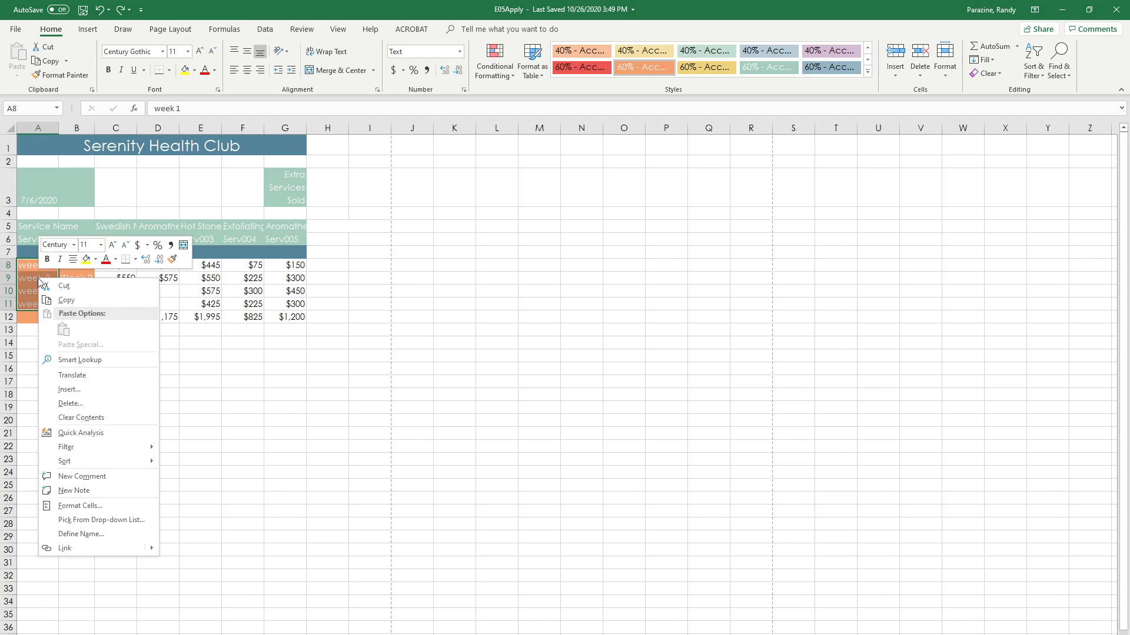
{"action": "left_click", "coordinate": [82, 417]}
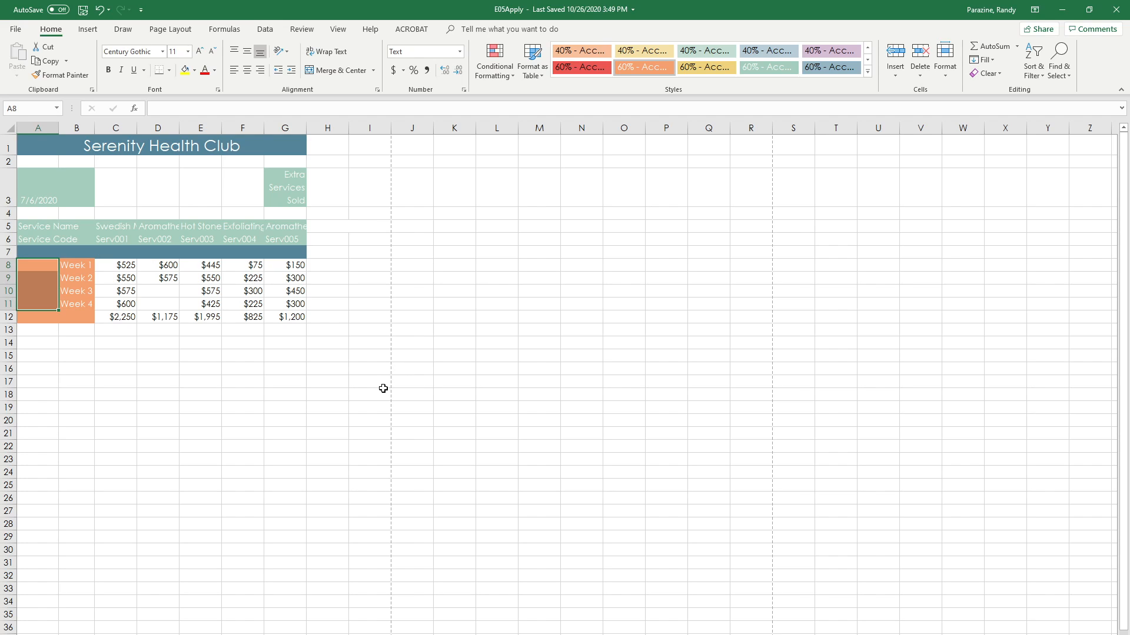
Step: Extend the number series in D8:D9 down through cell D11
{"action": "left_click", "coordinate": [158, 265]}
{"action": "left_click_drag", "start_coordinate": [157, 266], "coordinate": [160, 278]}
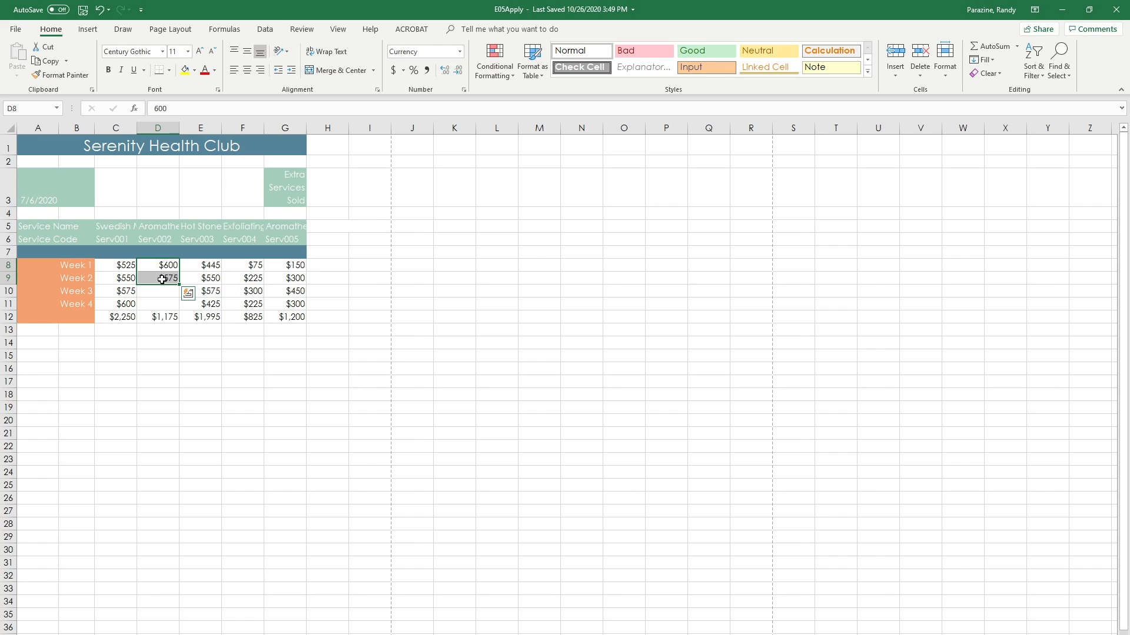
{"action": "left_click_drag", "start_coordinate": [180, 284], "coordinate": [182, 311]}
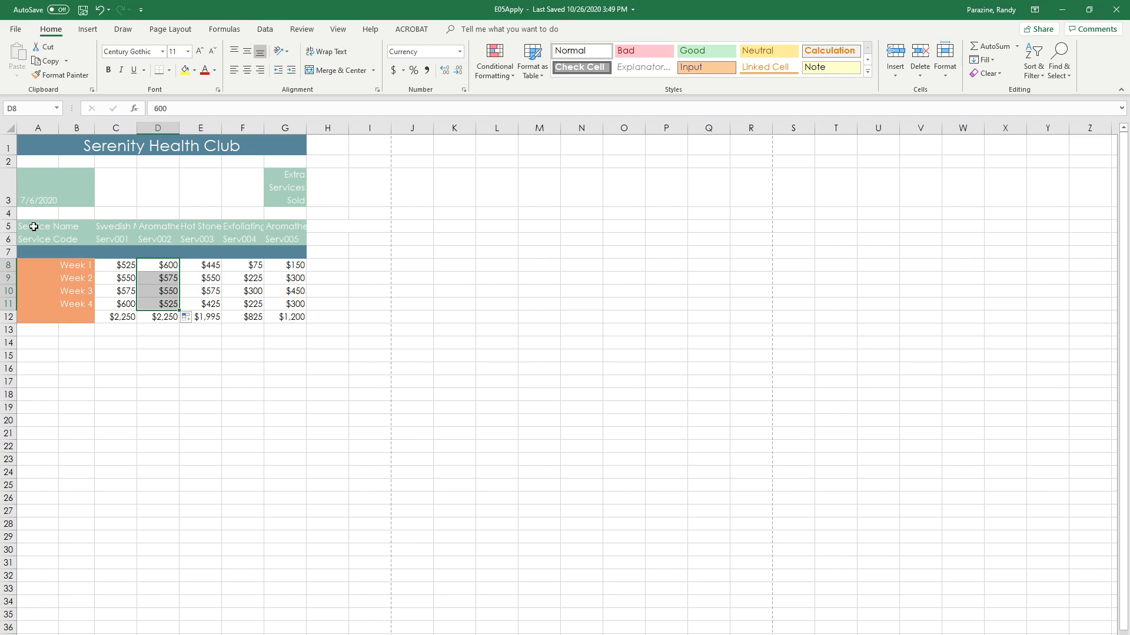
Step: Wrap the text in the service name and code headings A5:G6 and make it bold
{"action": "left_click_drag", "start_coordinate": [34, 226], "coordinate": [272, 236]}
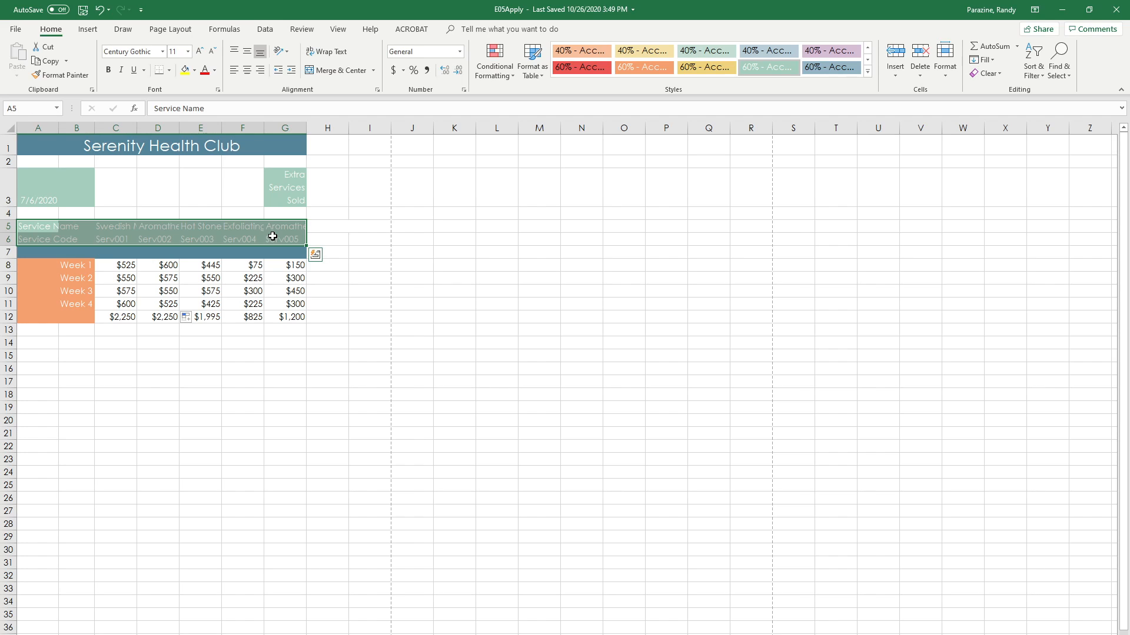
{"action": "left_click", "coordinate": [332, 54]}
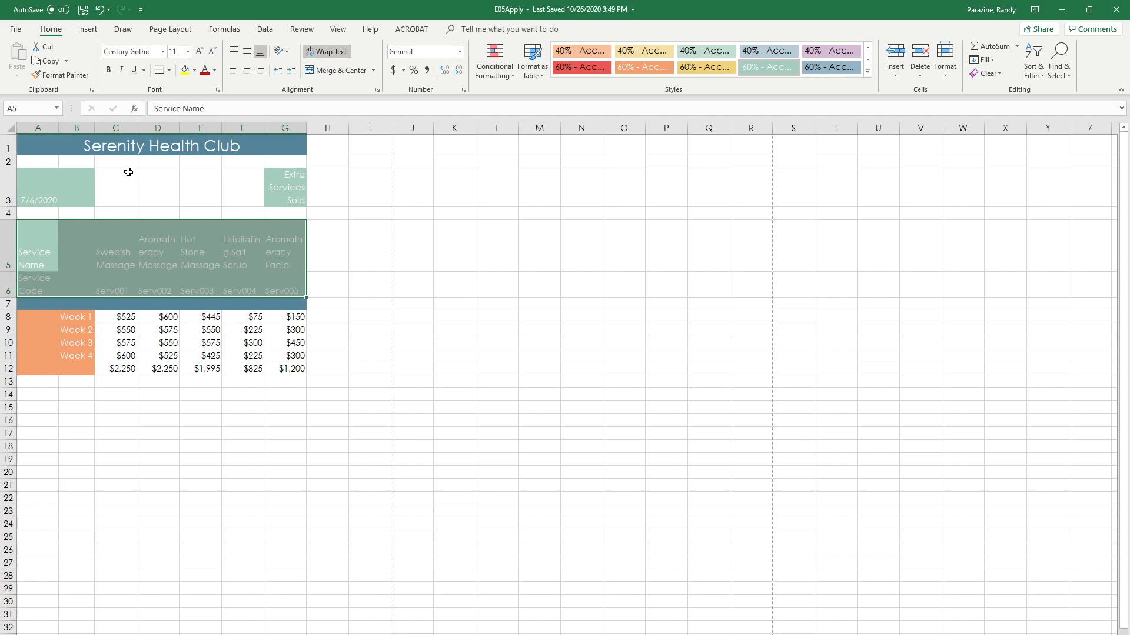
{"action": "left_click", "coordinate": [108, 72]}
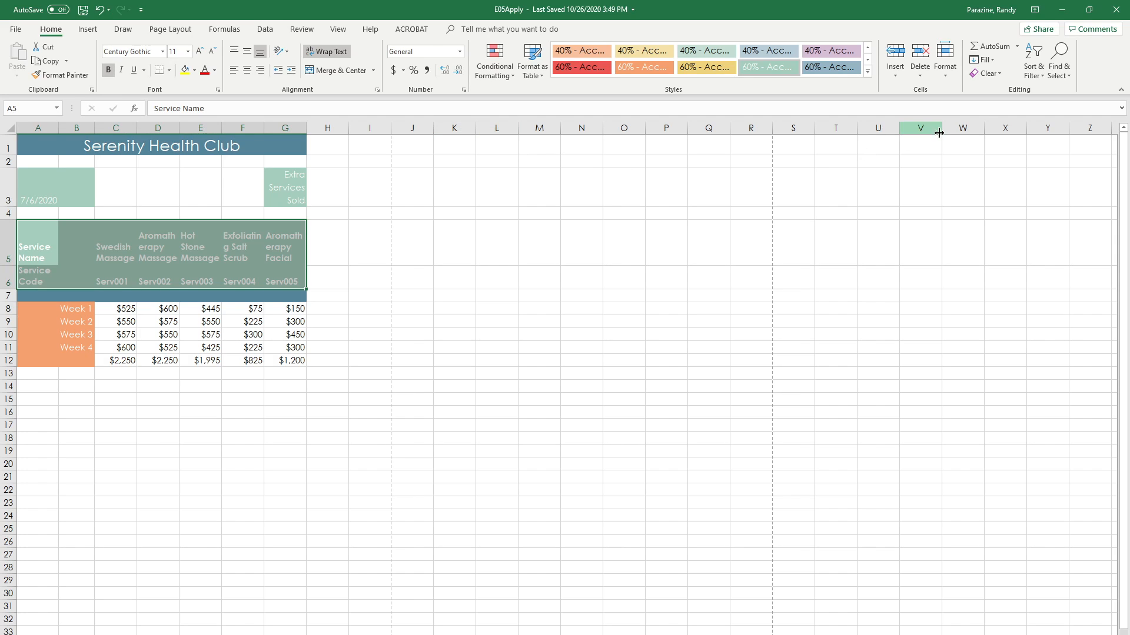
Step: Set the width of columns A through G to 13.5 and center the headings in A5:G6 horizontally
{"action": "left_click", "coordinate": [946, 73]}
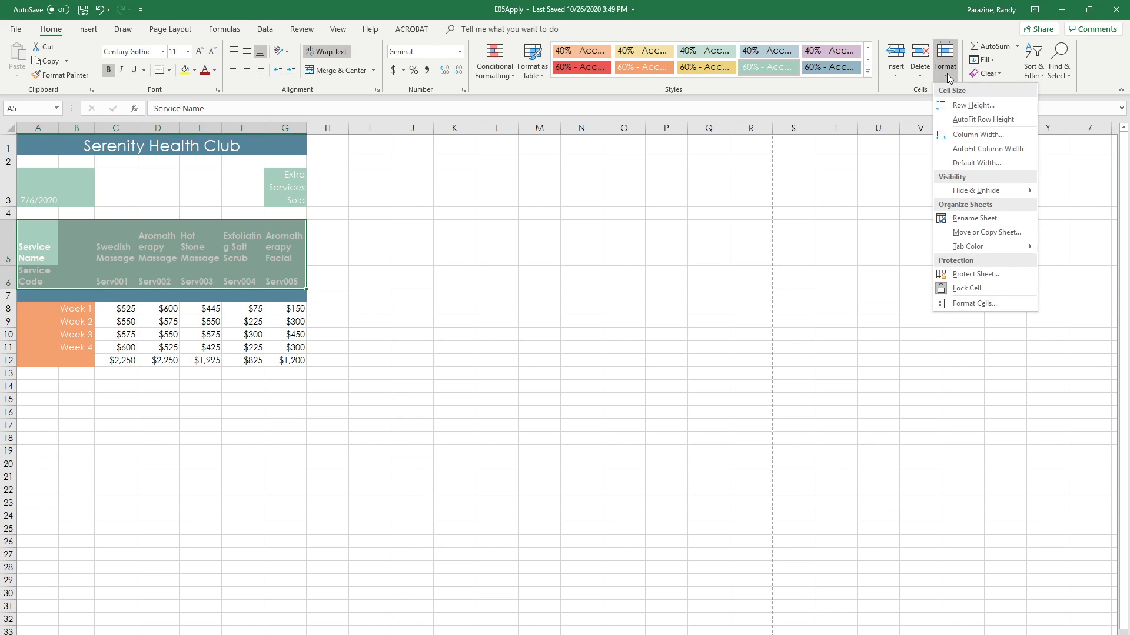
{"action": "left_click", "coordinate": [958, 136]}
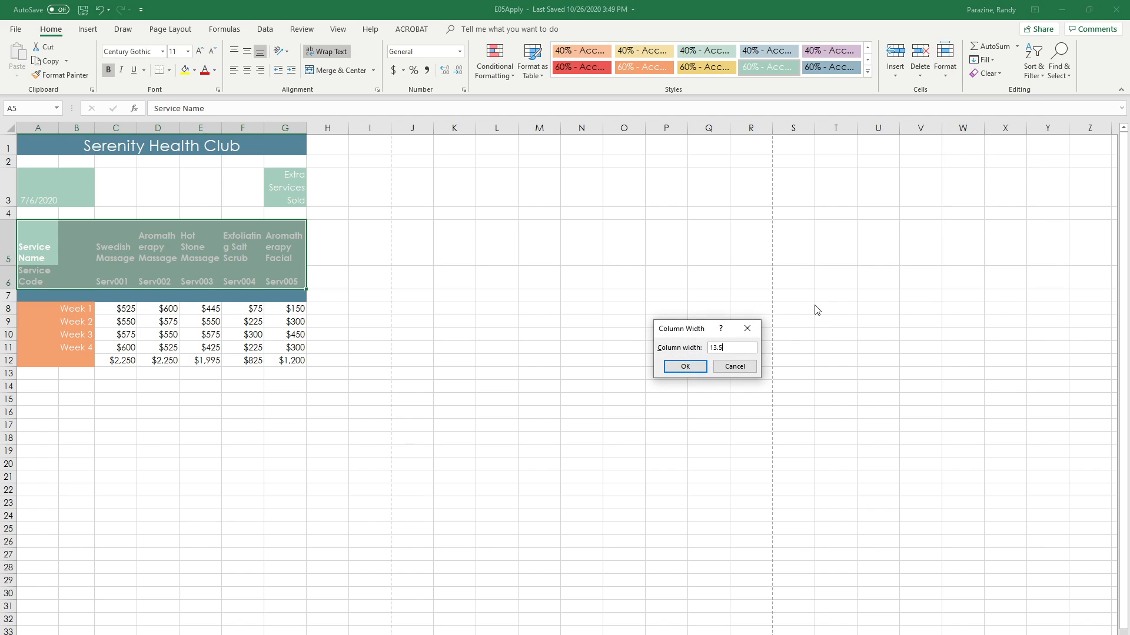
{"action": "left_click", "coordinate": [683, 366]}
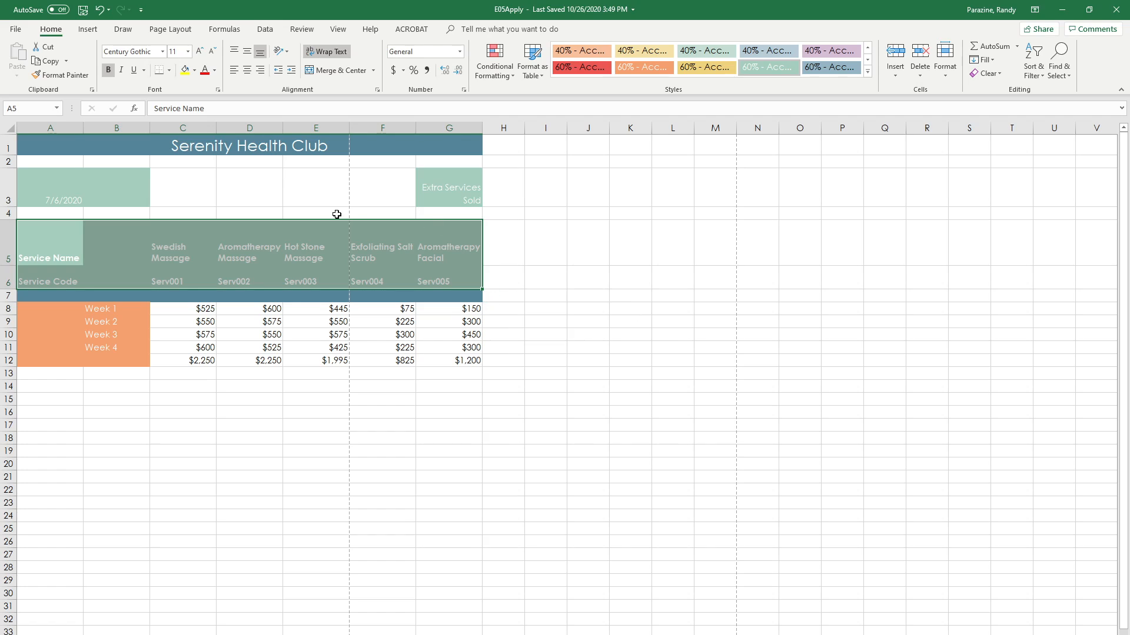
{"action": "left_click", "coordinate": [246, 71]}
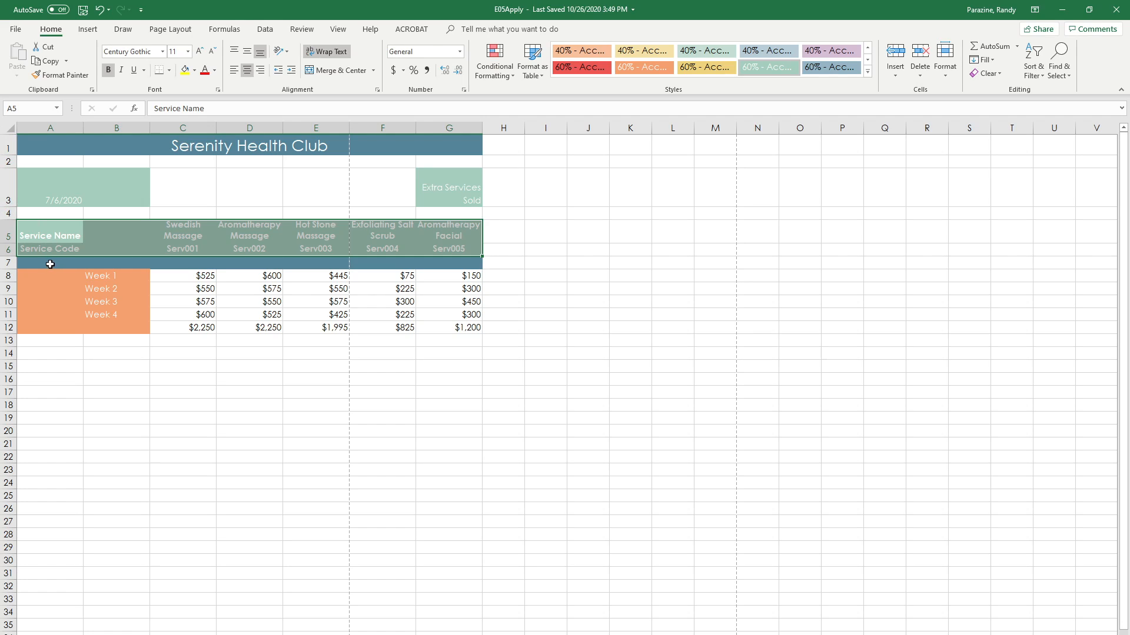
{"action": "left_click", "coordinate": [6, 263]}
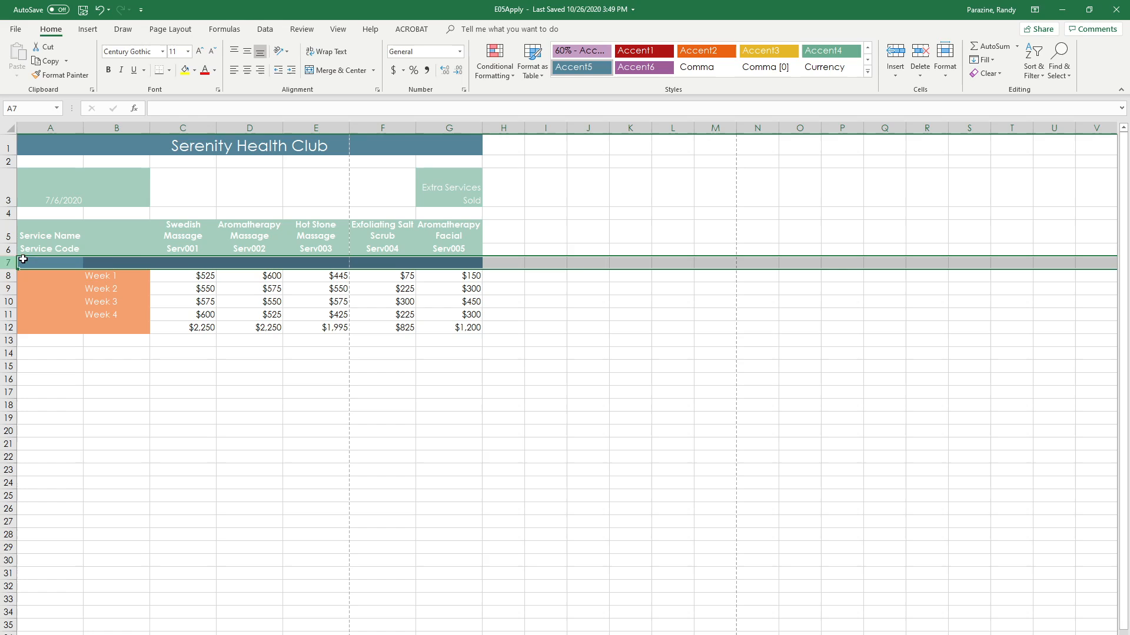
{"action": "left_click", "coordinate": [945, 75]}
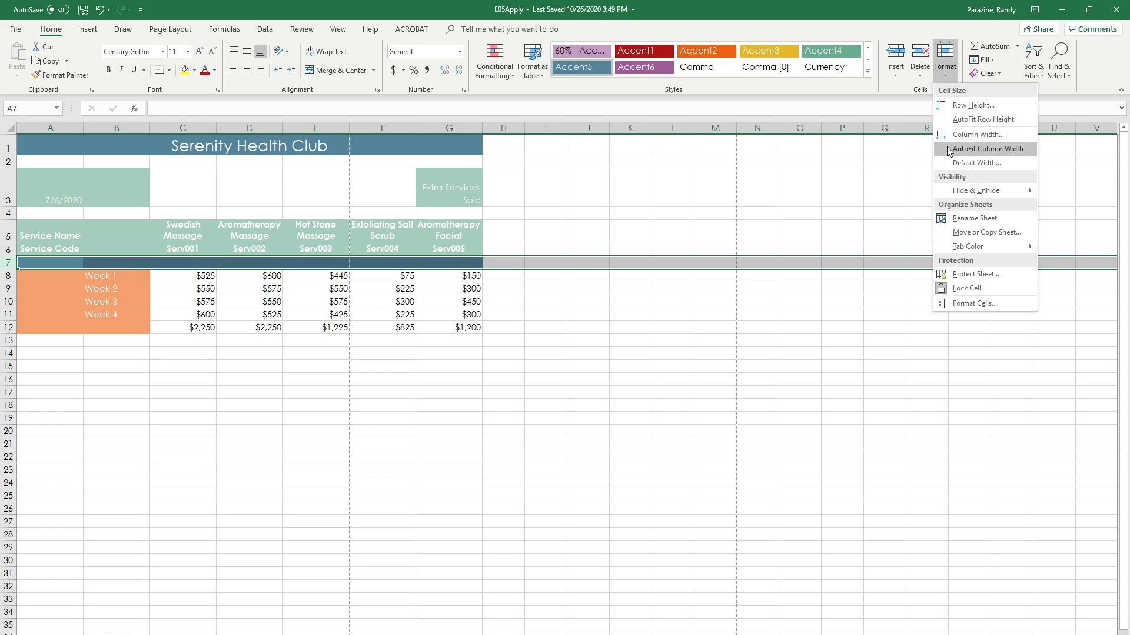
{"action": "left_click", "coordinate": [955, 106]}
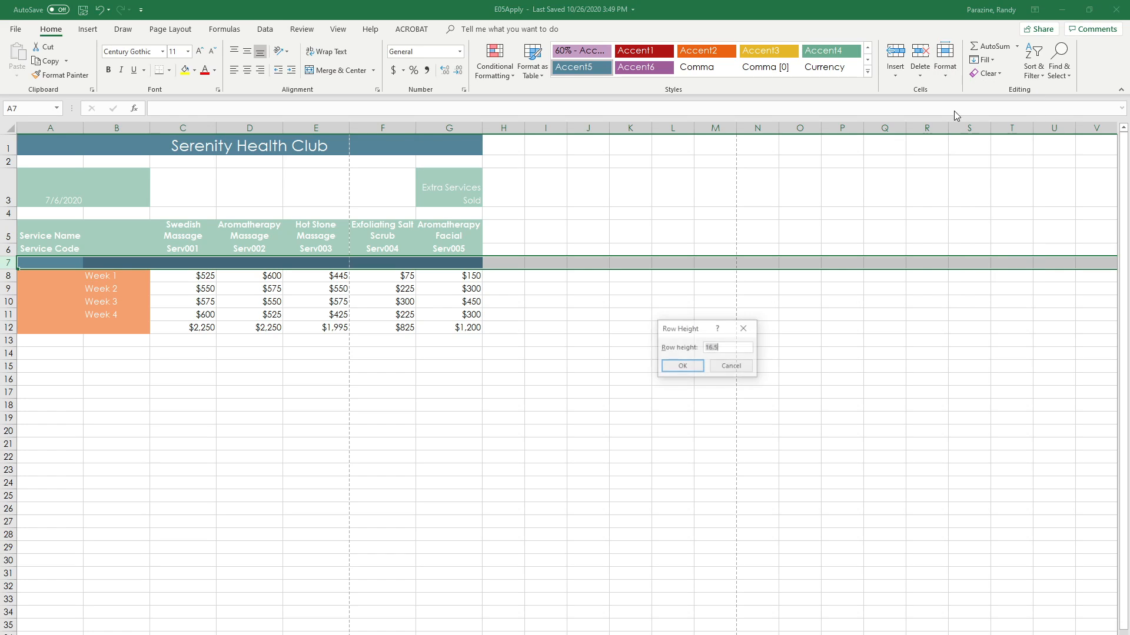
{"action": "left_click", "coordinate": [730, 368]}
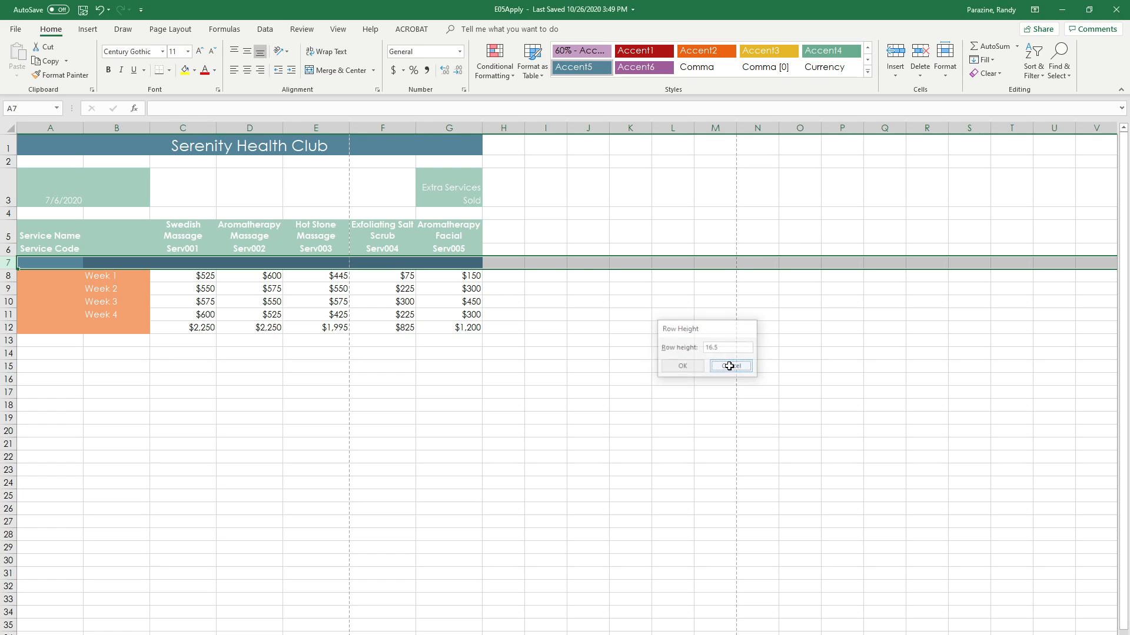
Step: Set the height of row 7 to 6
{"action": "right_click", "coordinate": [8, 263]}
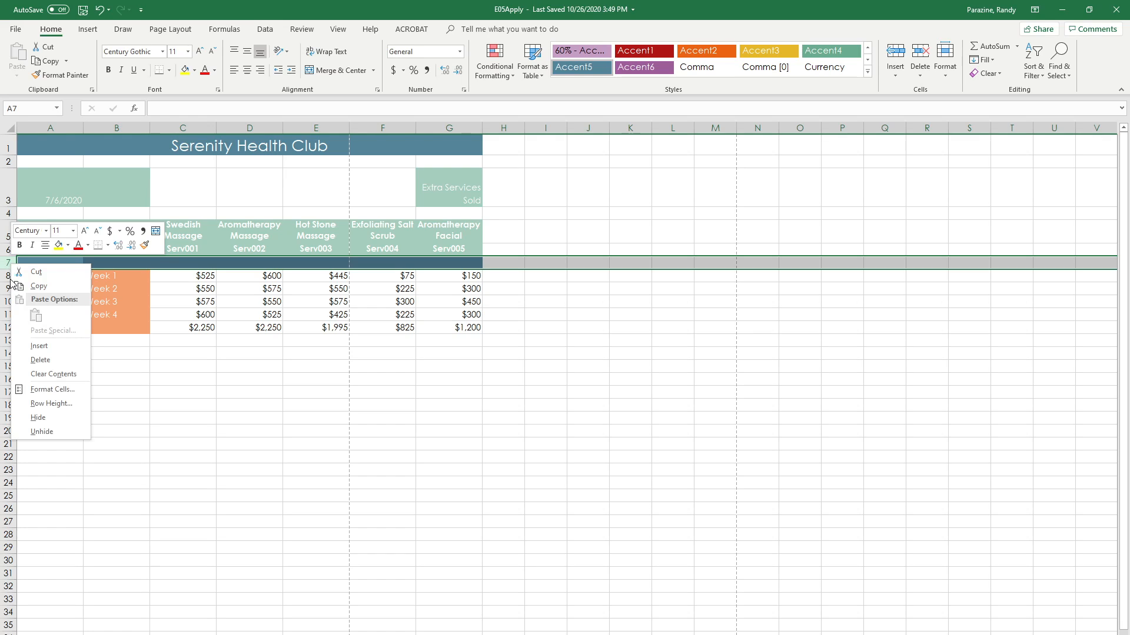
{"action": "left_click", "coordinate": [42, 405]}
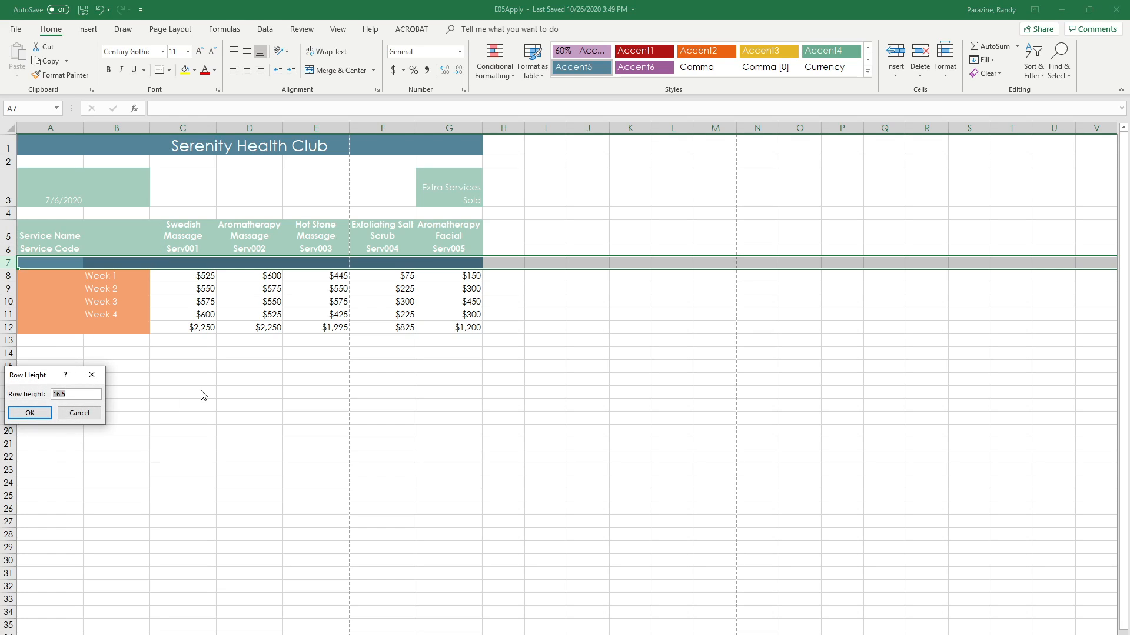
{"action": "left_click_drag", "start_coordinate": [44, 374], "coordinate": [261, 363]}
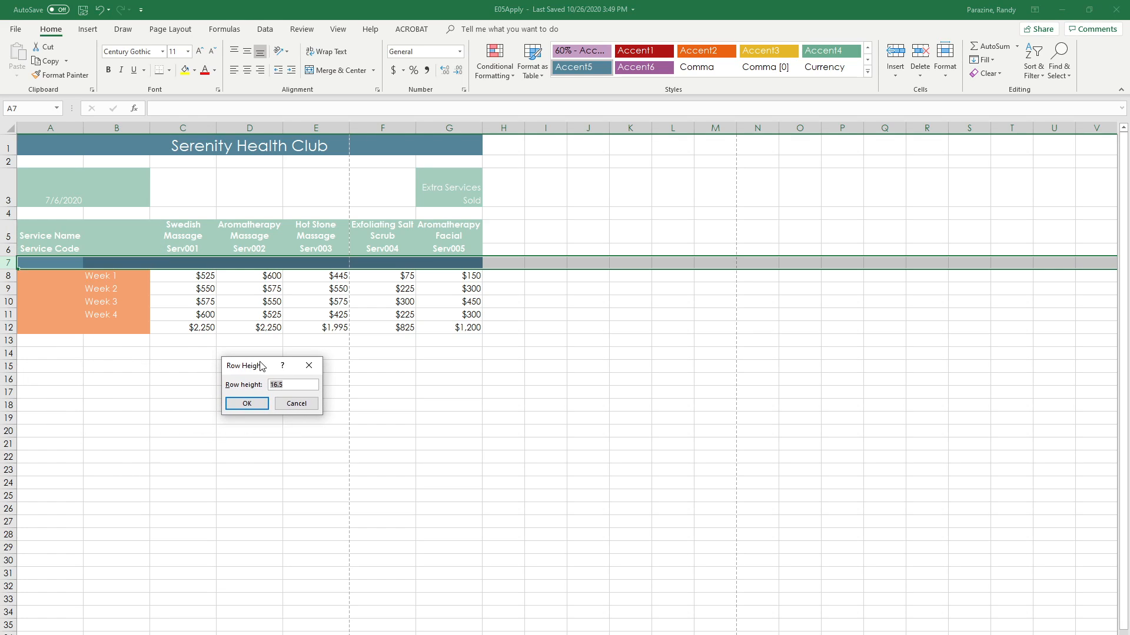
{"action": "type", "text": "6"}
{"action": "left_click", "coordinate": [252, 403]}
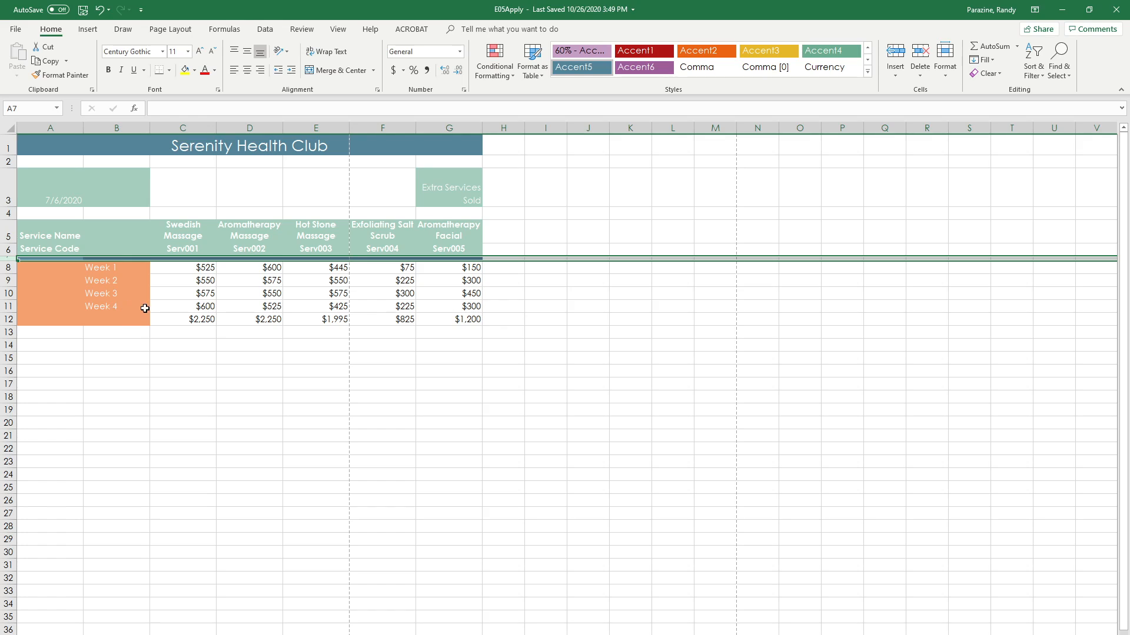
Step: Underline the Week 4 amounts in C11:G11
{"action": "left_click_drag", "start_coordinate": [156, 308], "coordinate": [436, 309]}
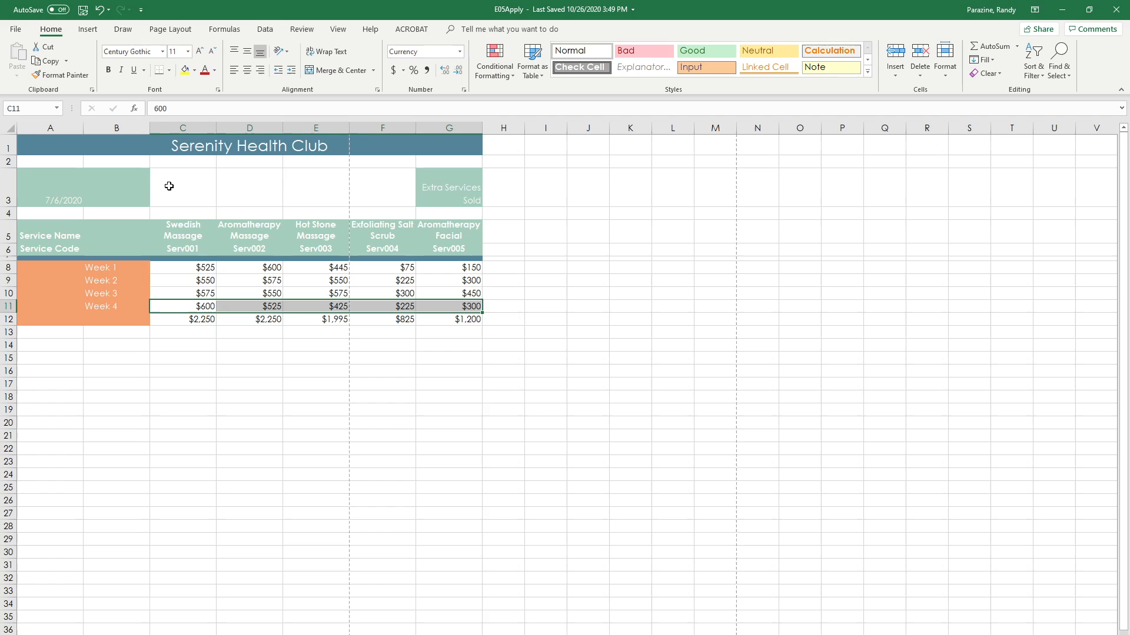
{"action": "left_click", "coordinate": [134, 71]}
Step: AutoFit the height of row 3, which holds the date and the Extra Services Sold text
{"action": "left_click", "coordinate": [8, 189]}
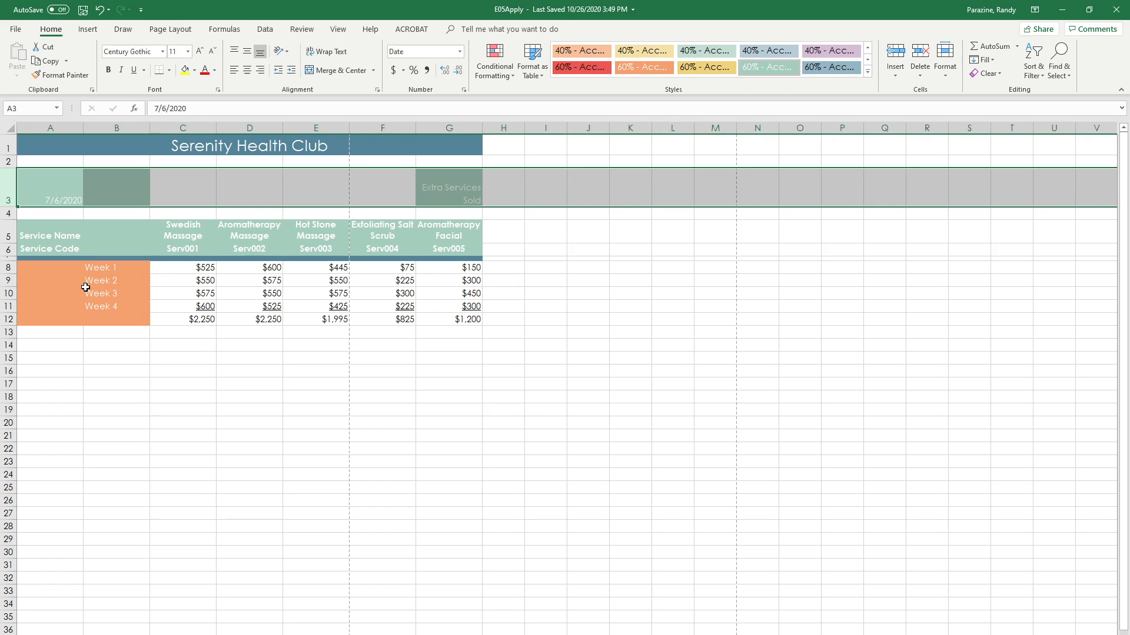
{"action": "double_click", "coordinate": [10, 206]}
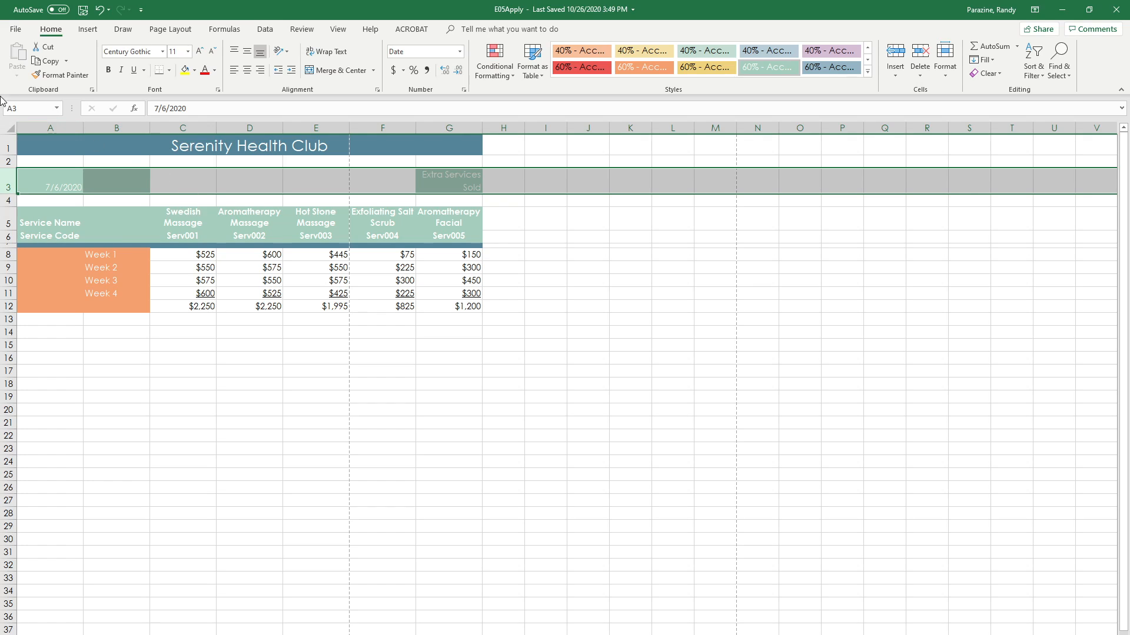
Step: Select the merged Serenity Health Club title cell A1
{"action": "left_click", "coordinate": [53, 144]}
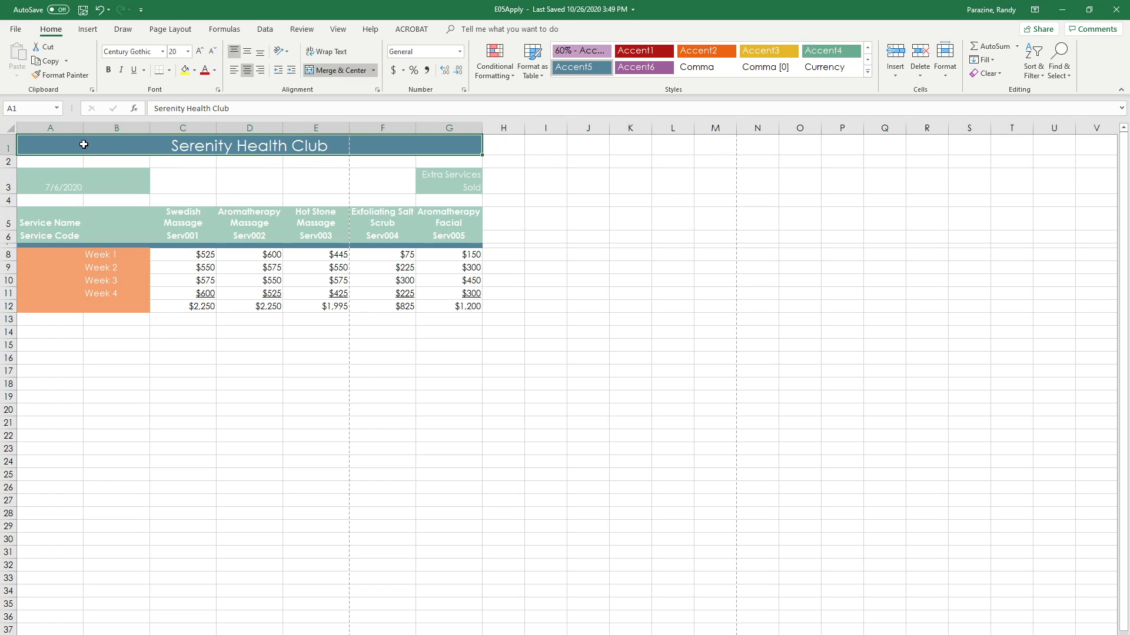